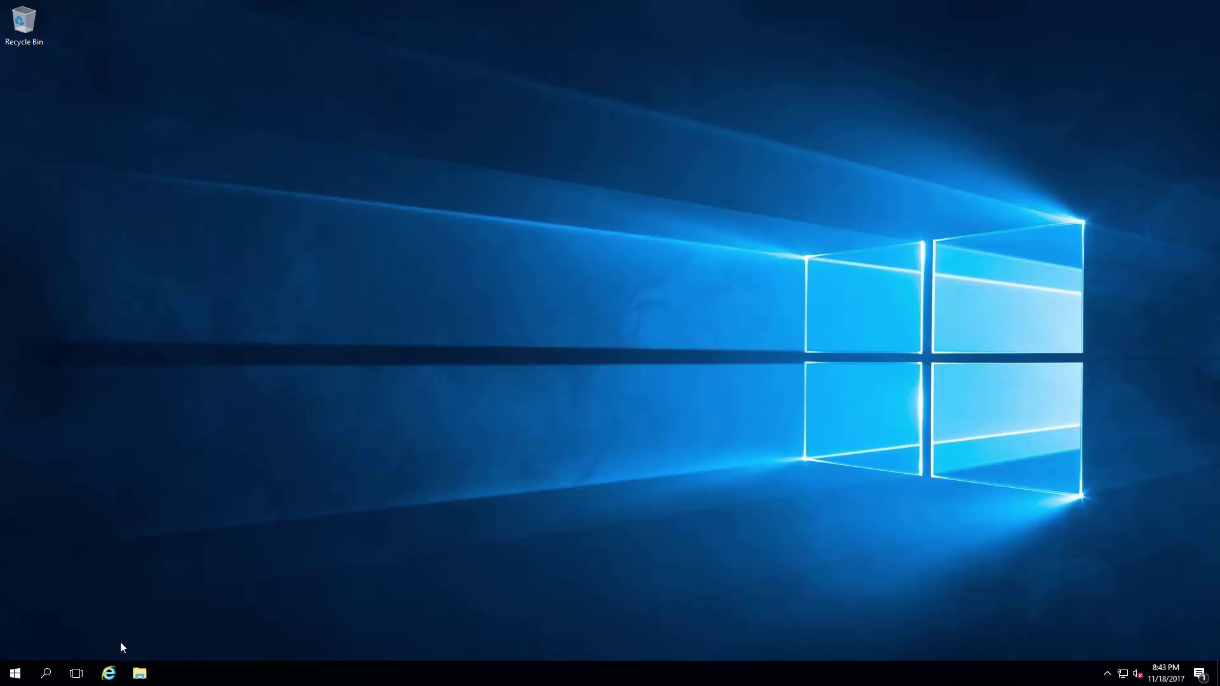
- Go to teamspeak.com Downloads and run the 64-bit Windows client 3.1.6 download
click(111, 675)
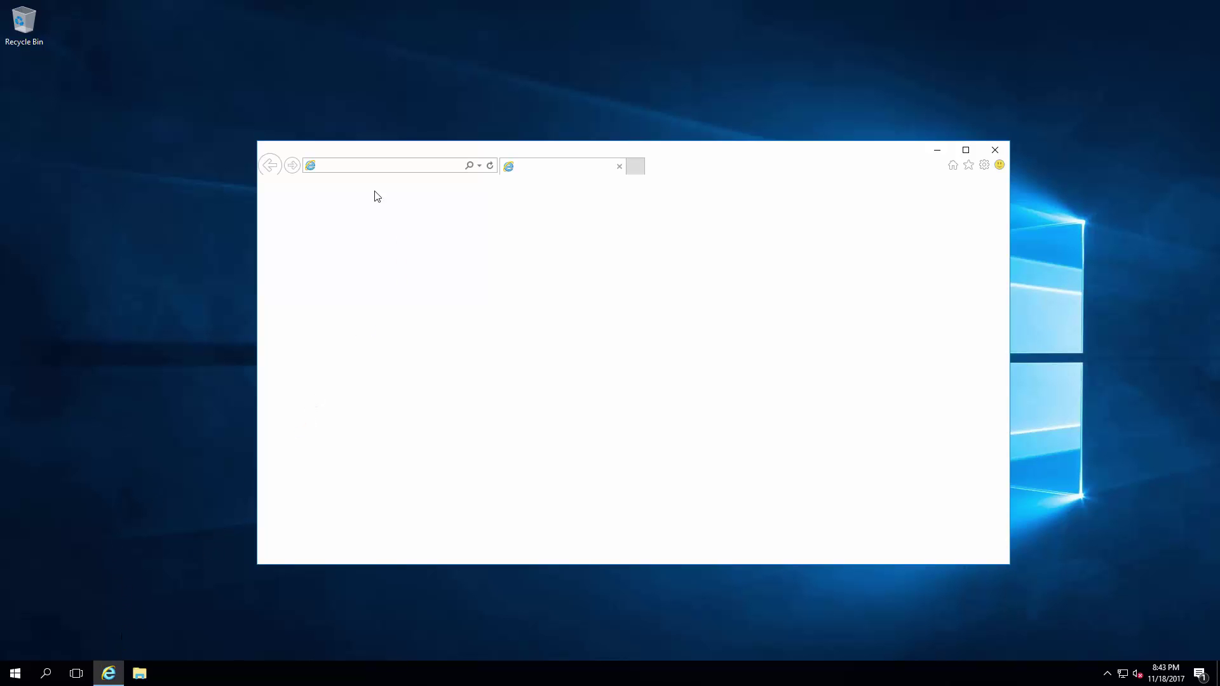
click(368, 167)
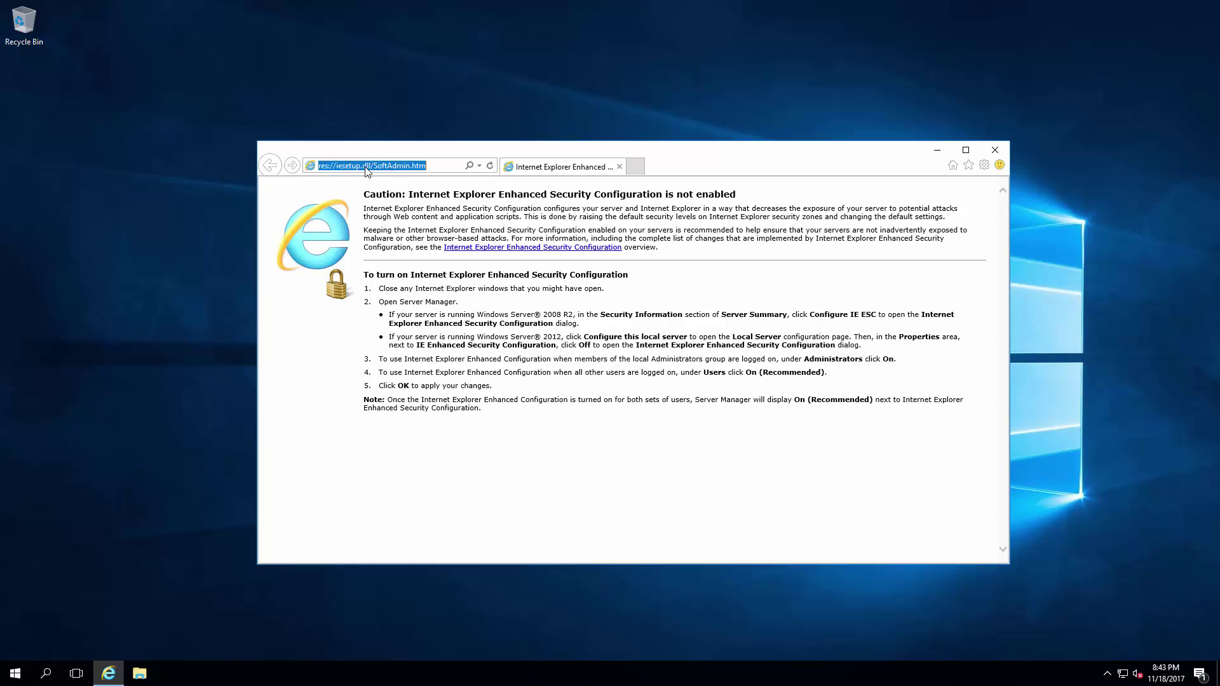
text(teamspeak.com)
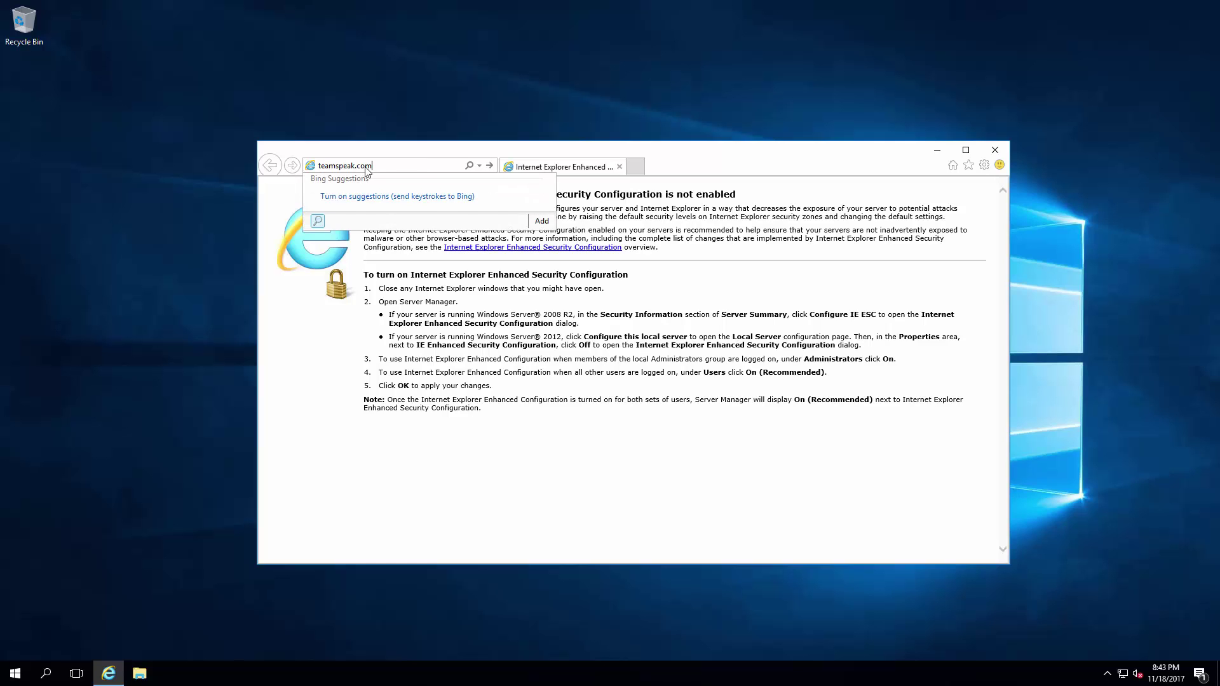
key(Return)
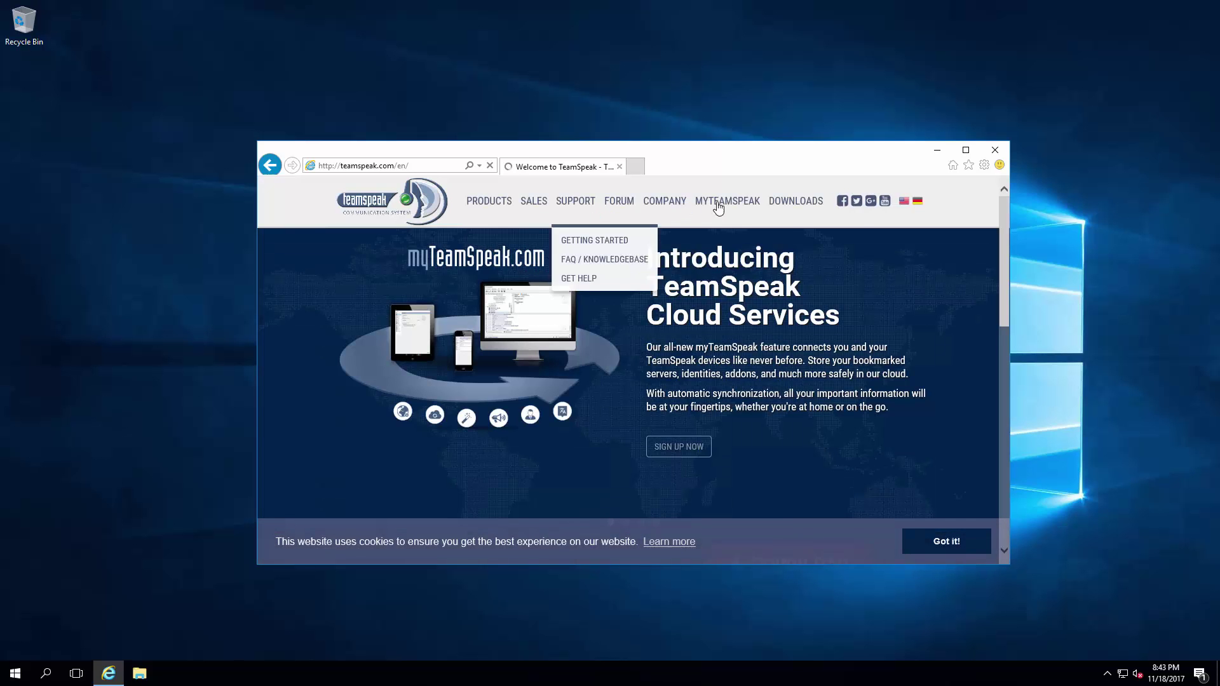
click(797, 200)
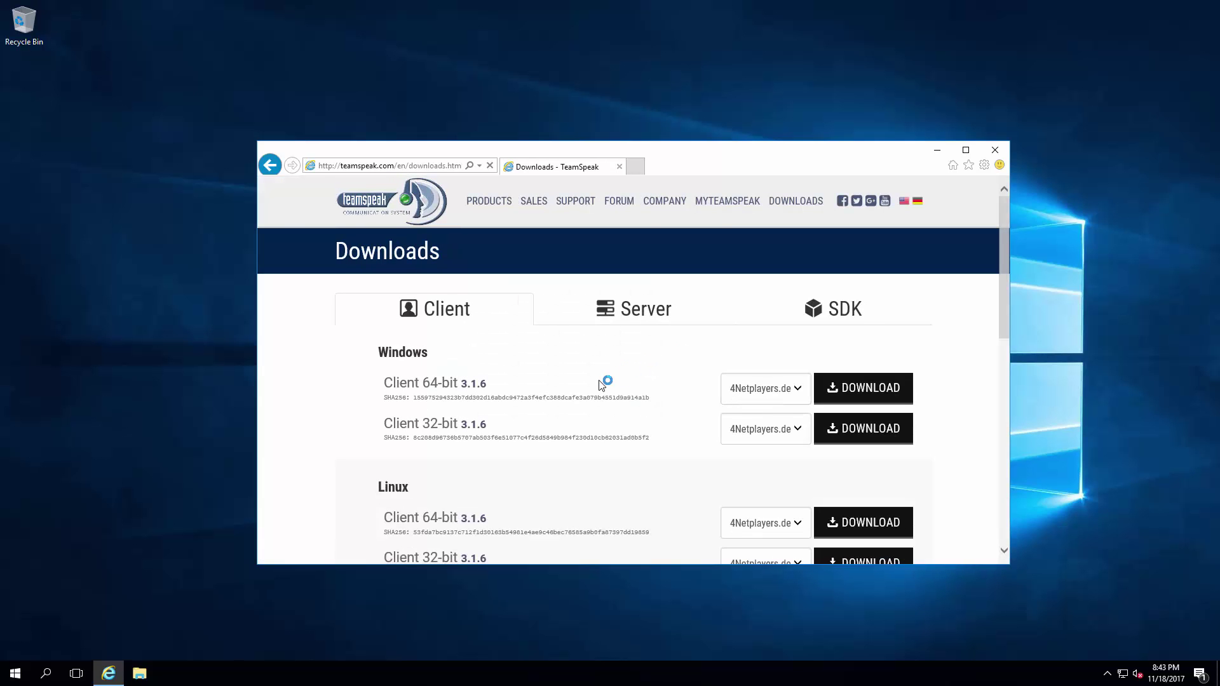
click(849, 399)
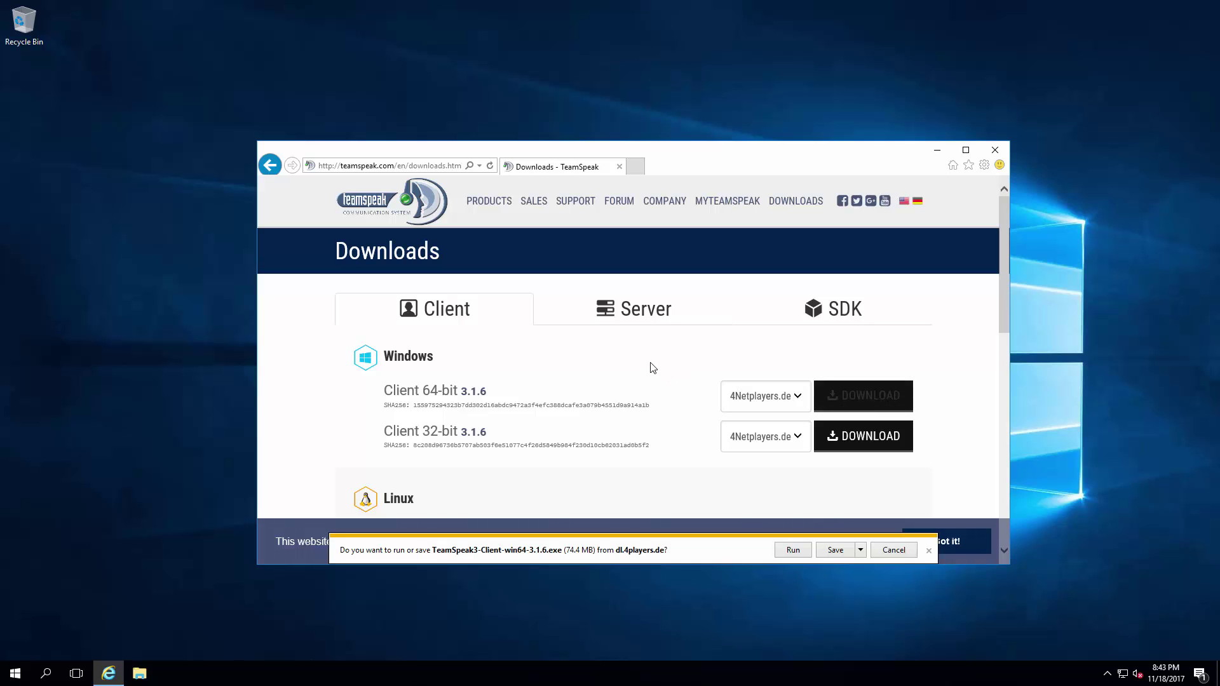
click(791, 551)
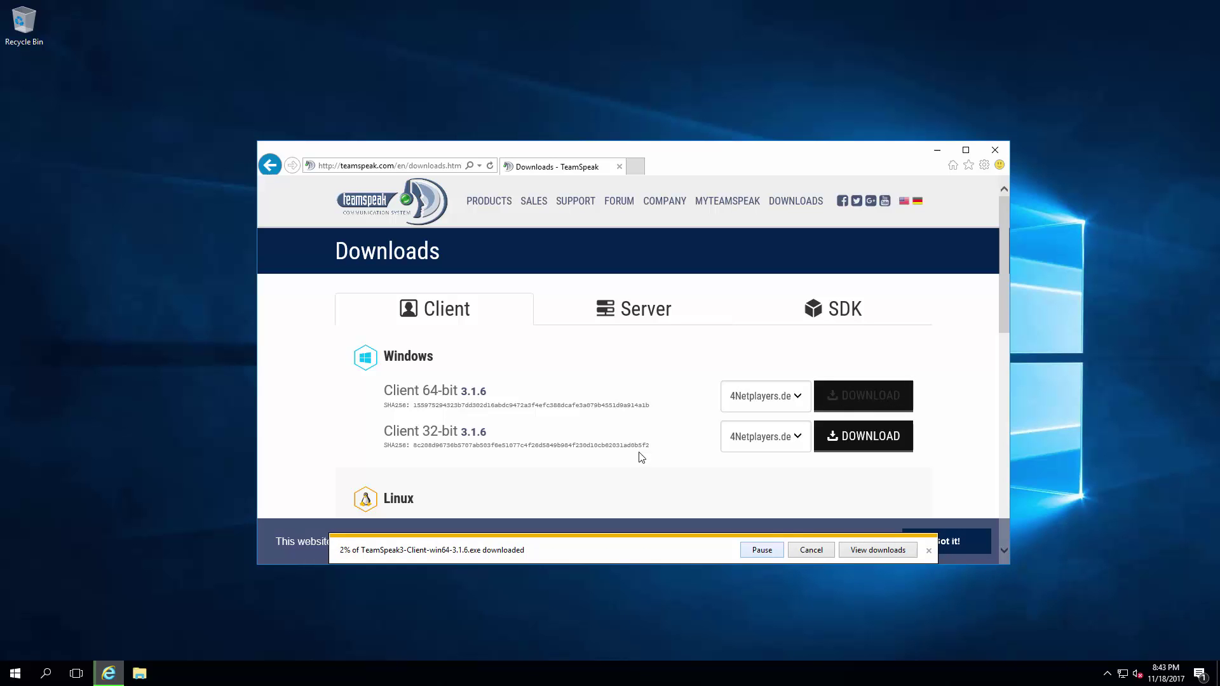
click(434, 167)
text(r4p3.n)
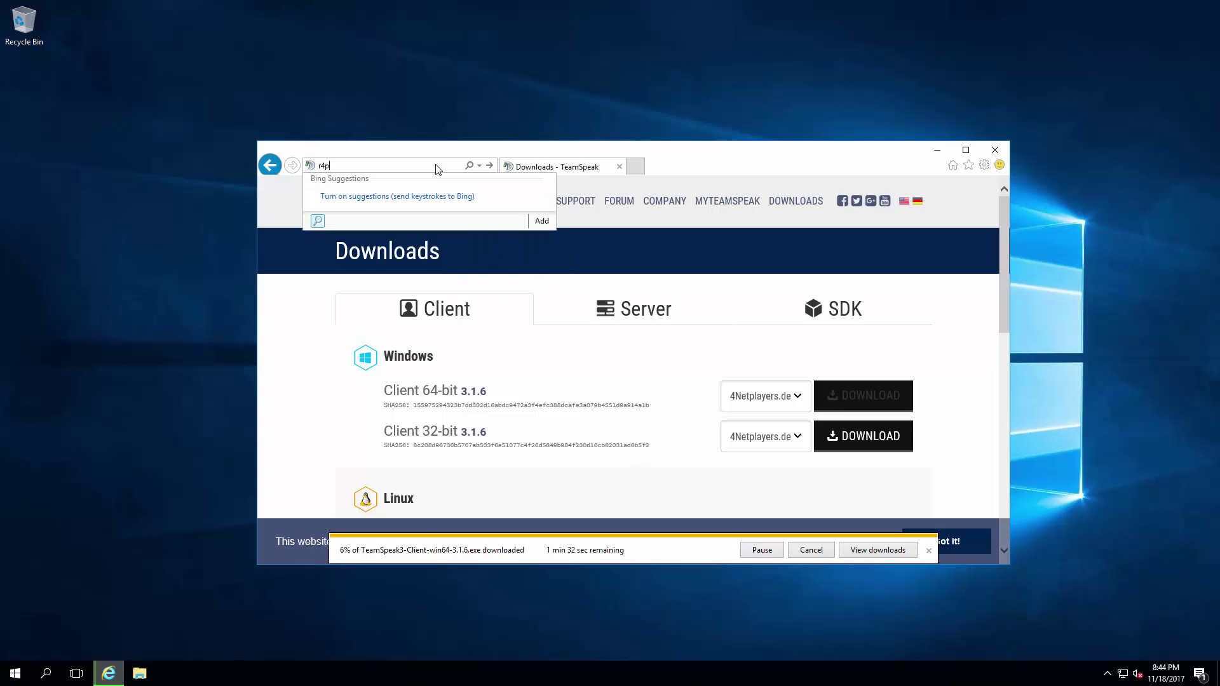
text(et)
- Load r4p3.net and open the TS3 Protocol thread from New Posts
key(Return)
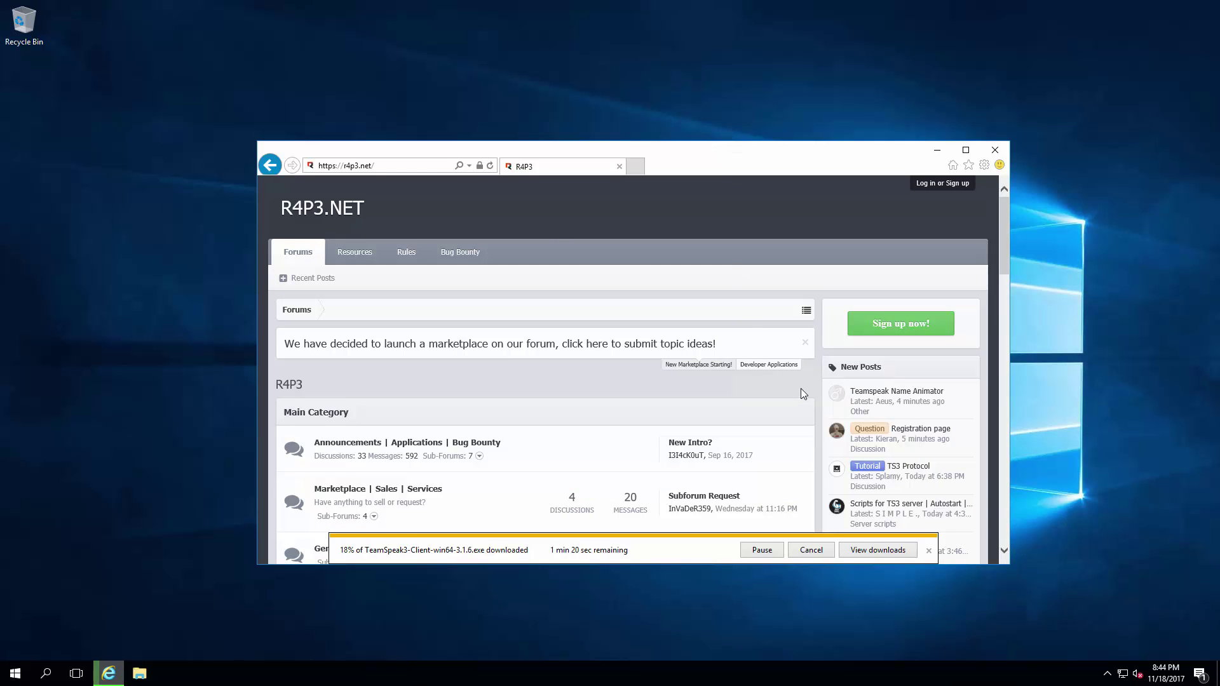
scroll(855, 386, down, 1)
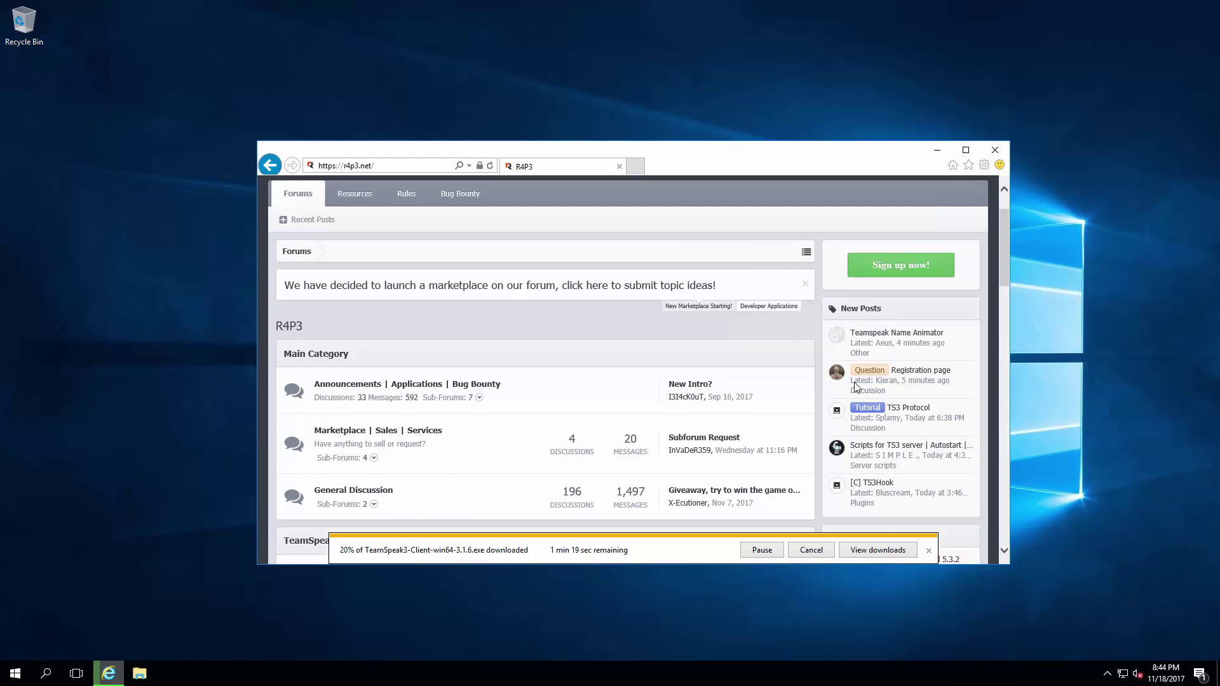
click(909, 409)
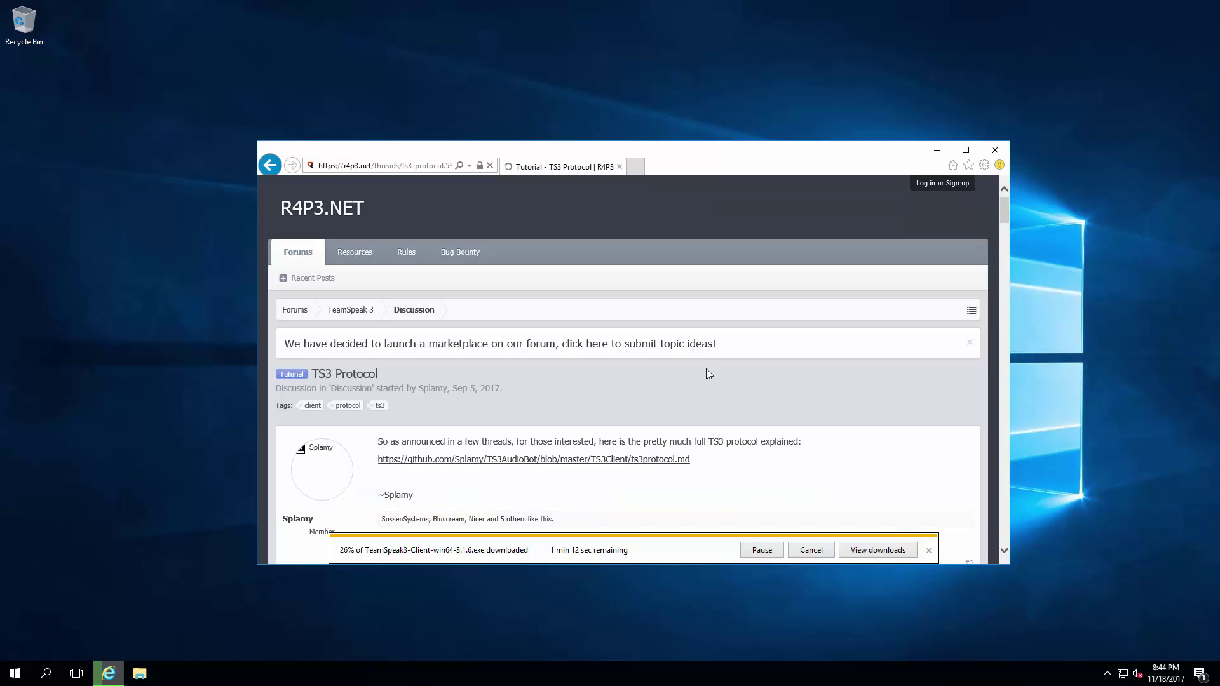
scroll(663, 364, down, 5)
scroll(438, 386, down, 5)
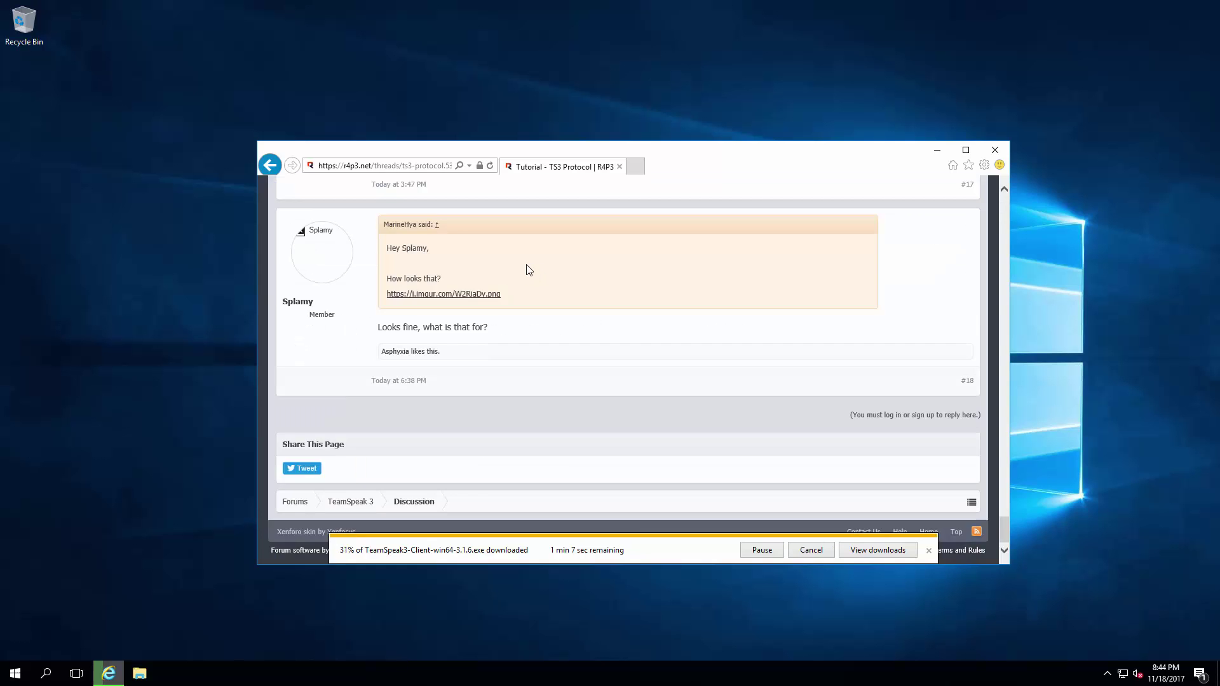
scroll(533, 269, up, 1)
scroll(533, 269, up, 2)
scroll(527, 273, up, 1)
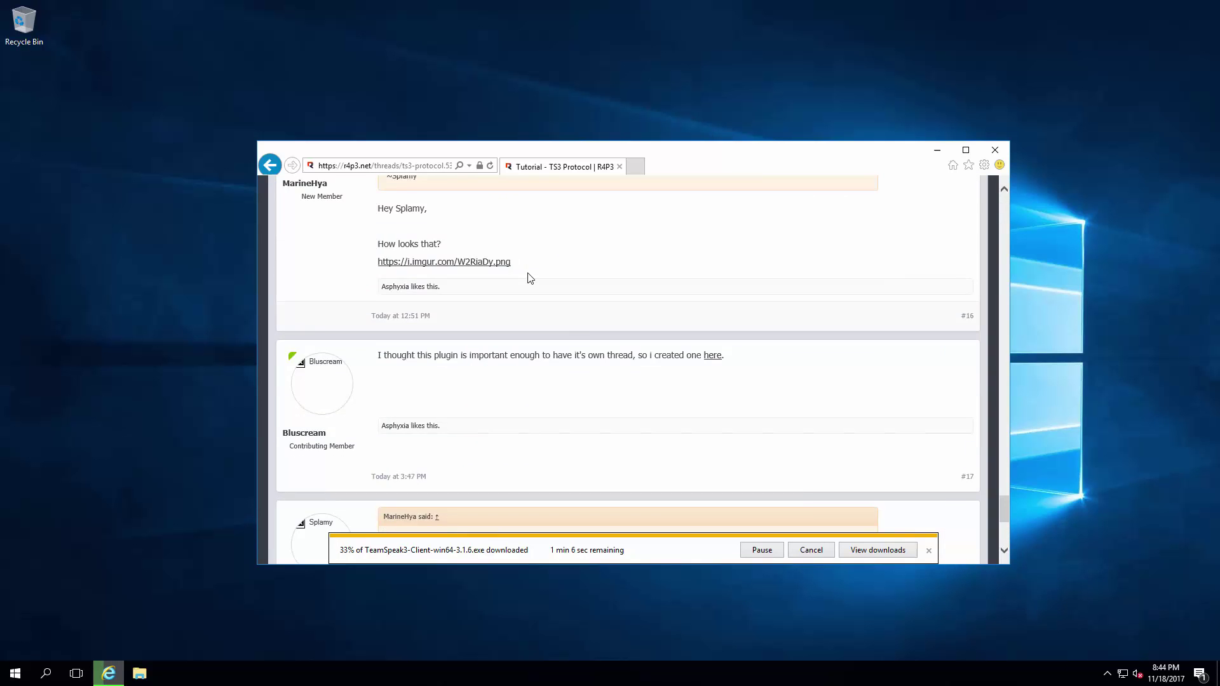
scroll(527, 273, up, 1)
scroll(530, 287, up, 1)
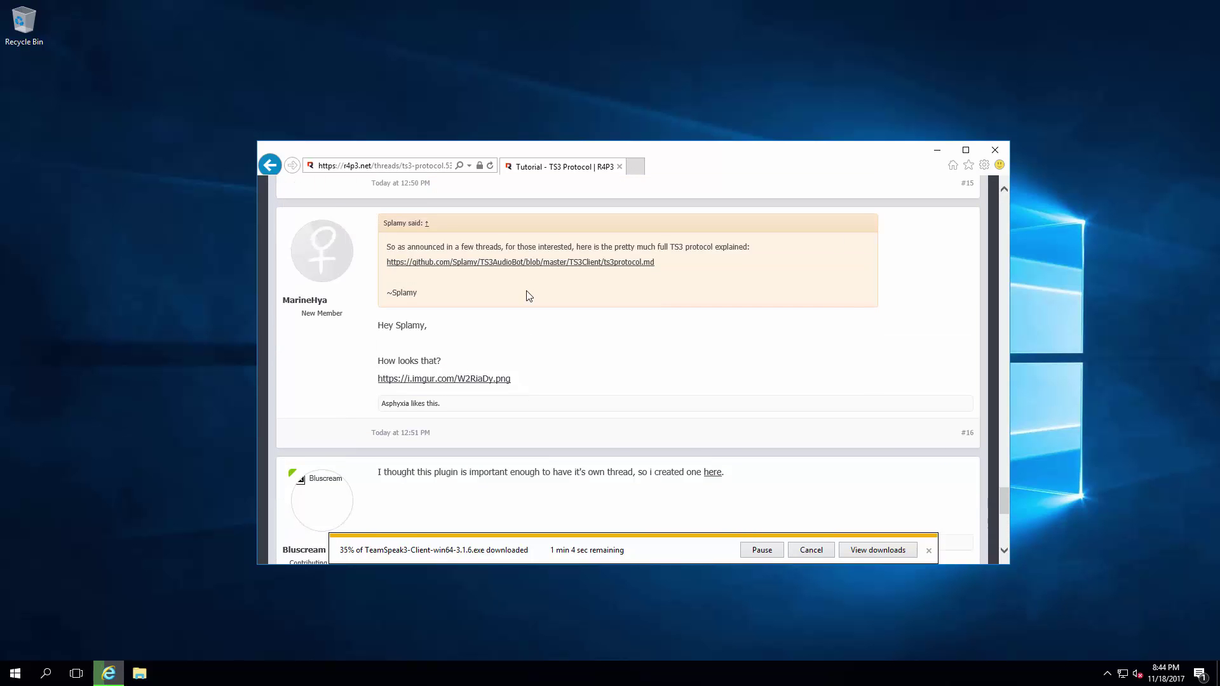
scroll(528, 295, up, 1)
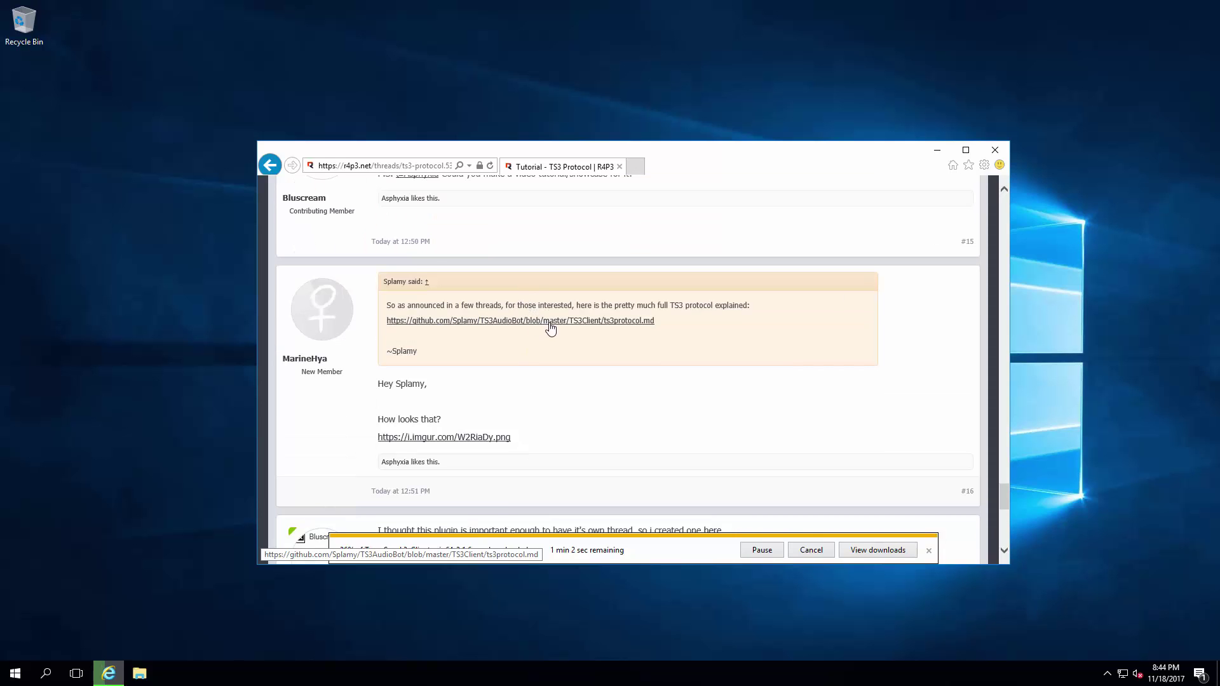
scroll(544, 324, up, 1)
scroll(548, 328, up, 1)
scroll(549, 328, up, 1)
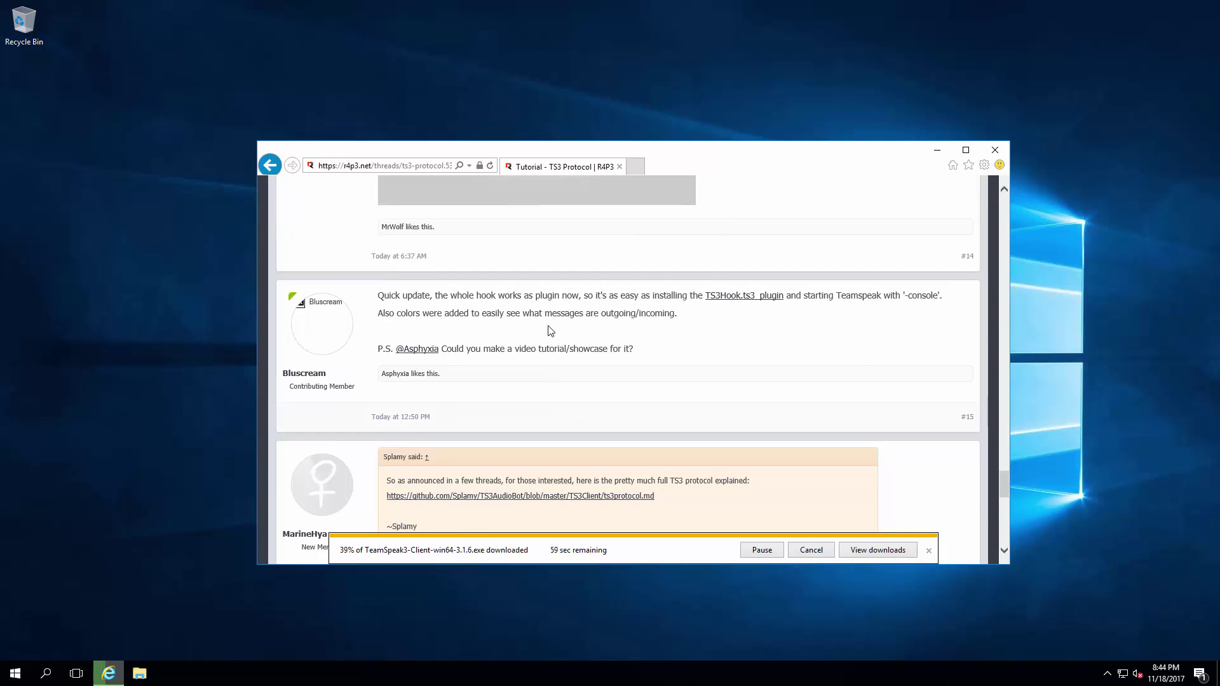
scroll(550, 328, up, 2)
scroll(572, 381, up, 1)
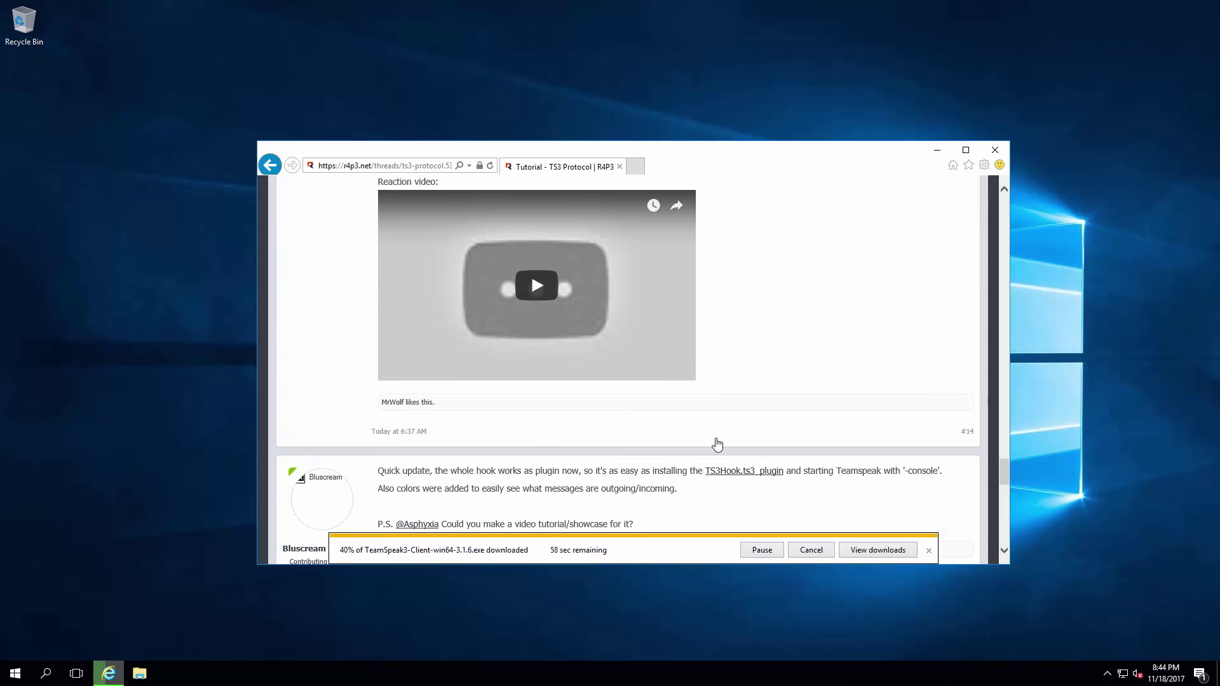
- Open the TS3Hook.ts3_plugin releases page from the post and add a blank tab
click(743, 472)
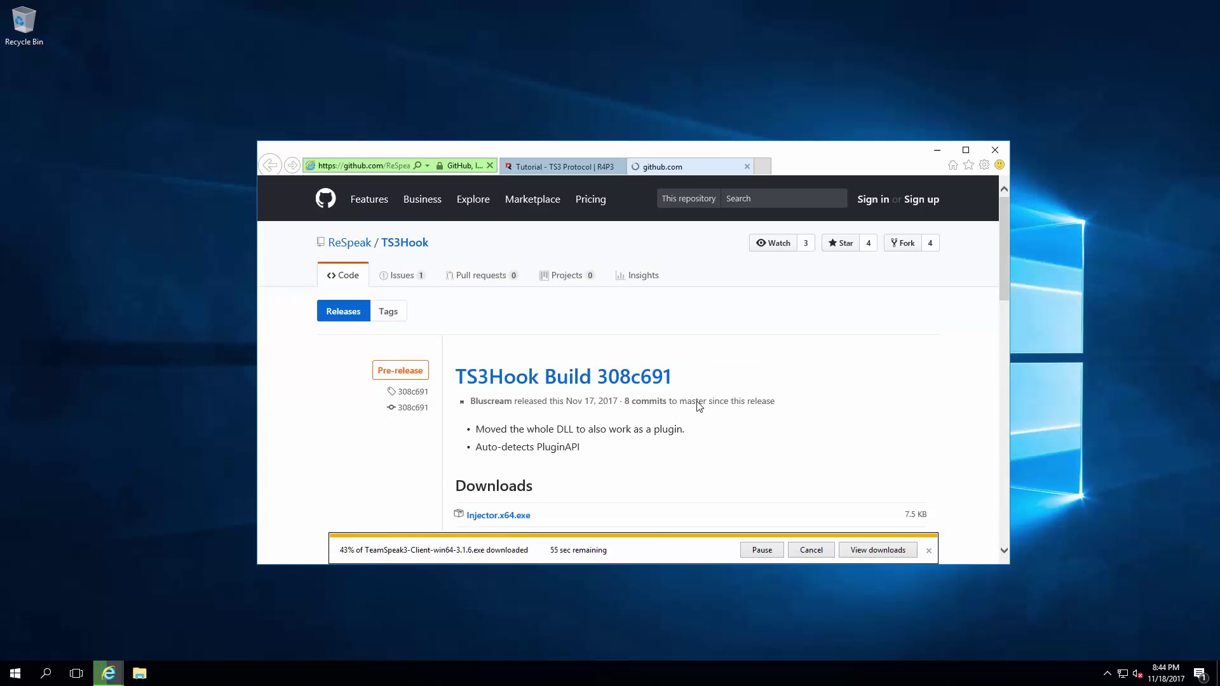
scroll(676, 376, down, 1)
scroll(620, 381, down, 2)
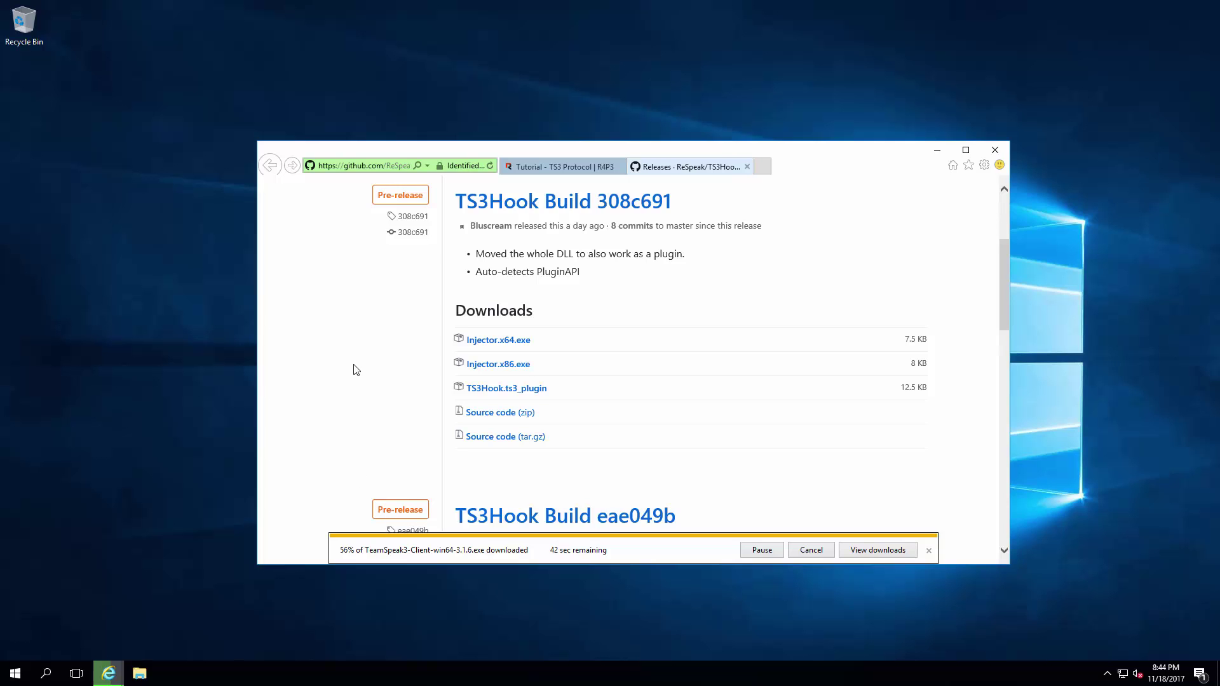
click(147, 369)
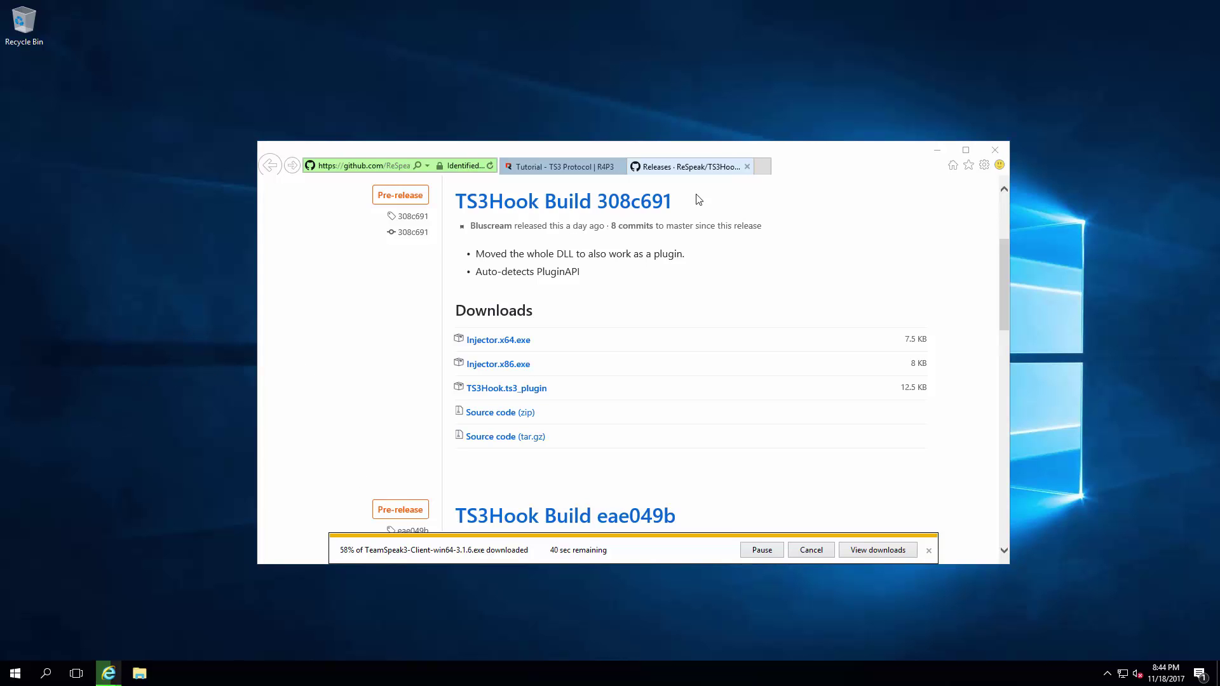
- Check the IP address on wimi.com, dismiss the mail notification, and close that tab
click(765, 167)
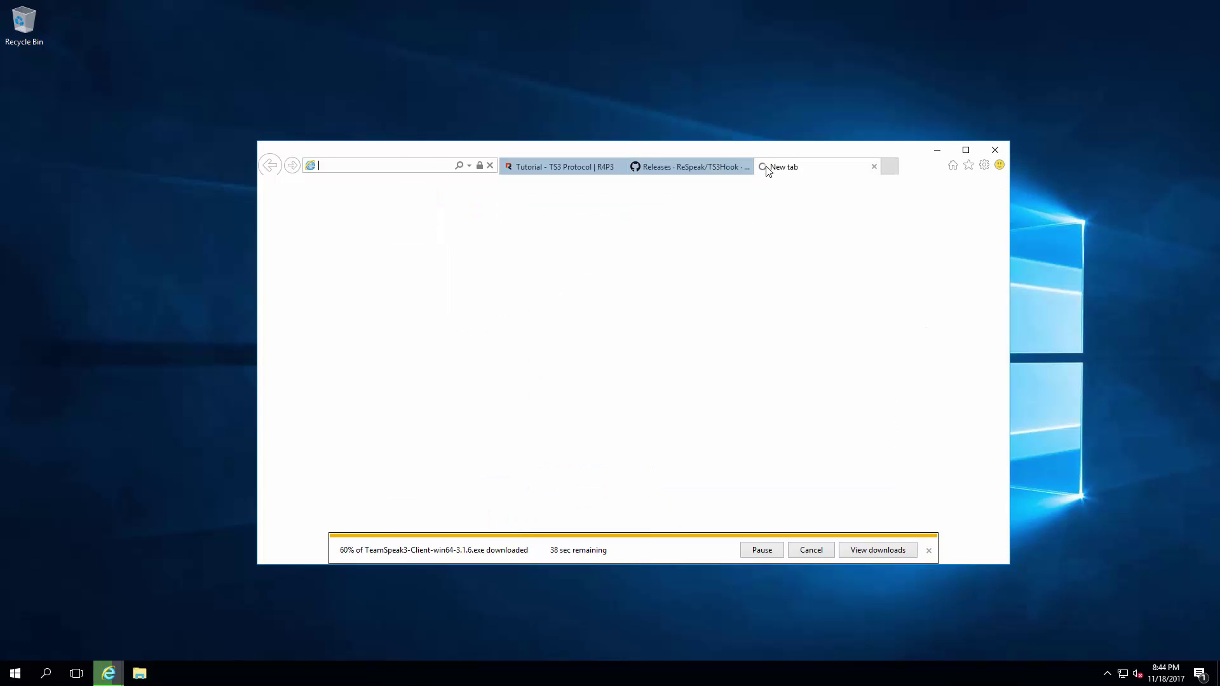
text(wimi.com)
key(Return)
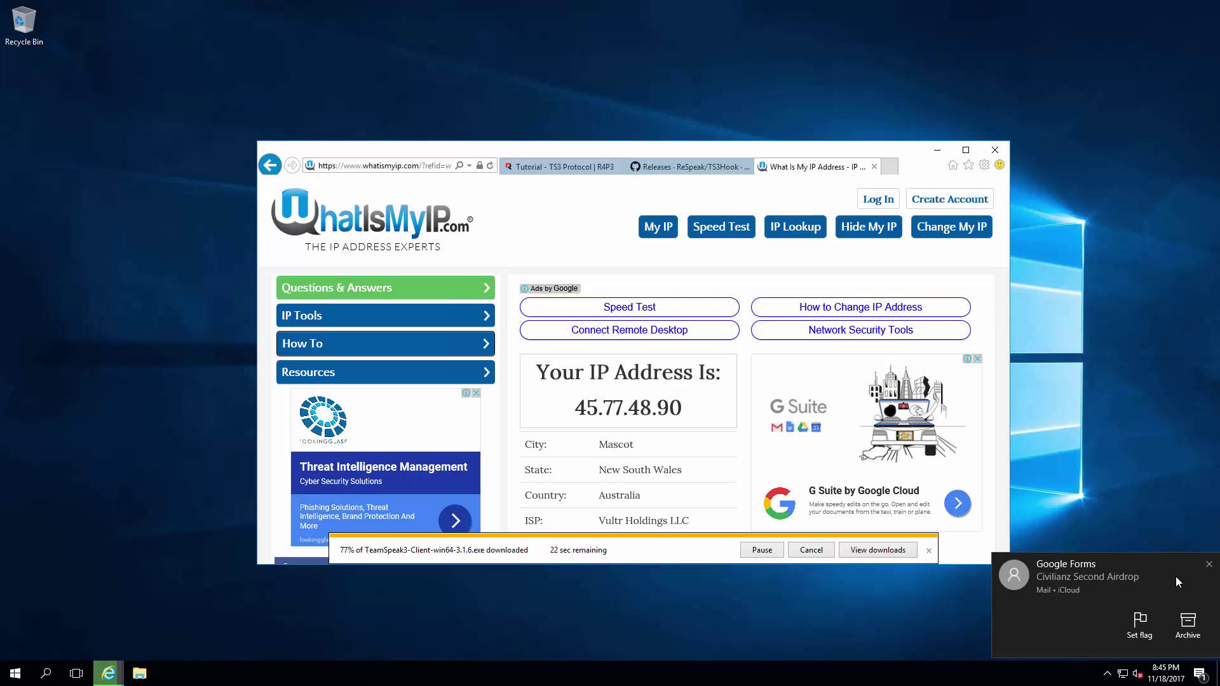
click(1209, 569)
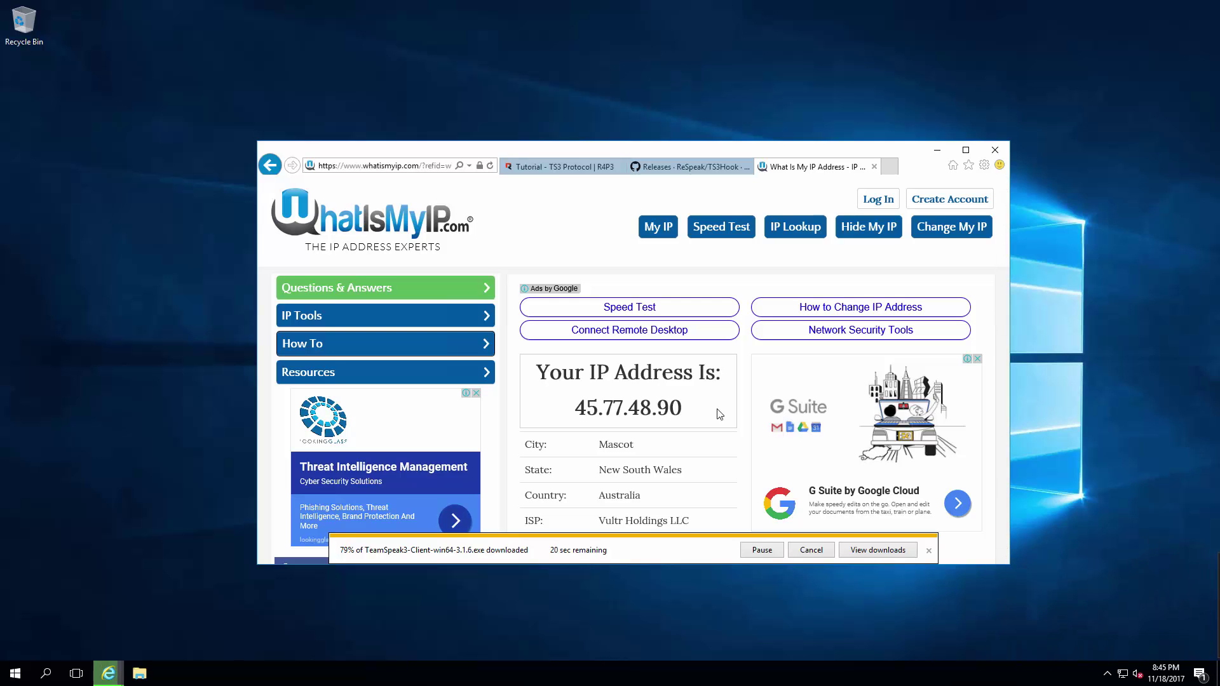
scroll(627, 445, down, 1)
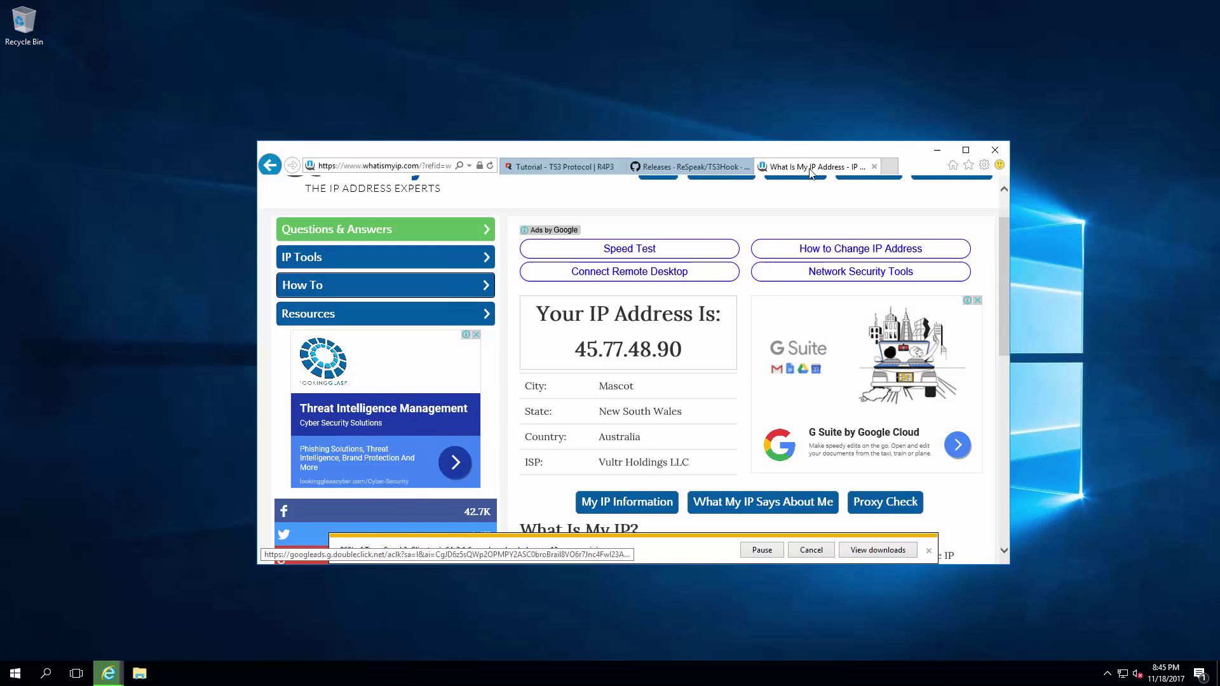
click(873, 165)
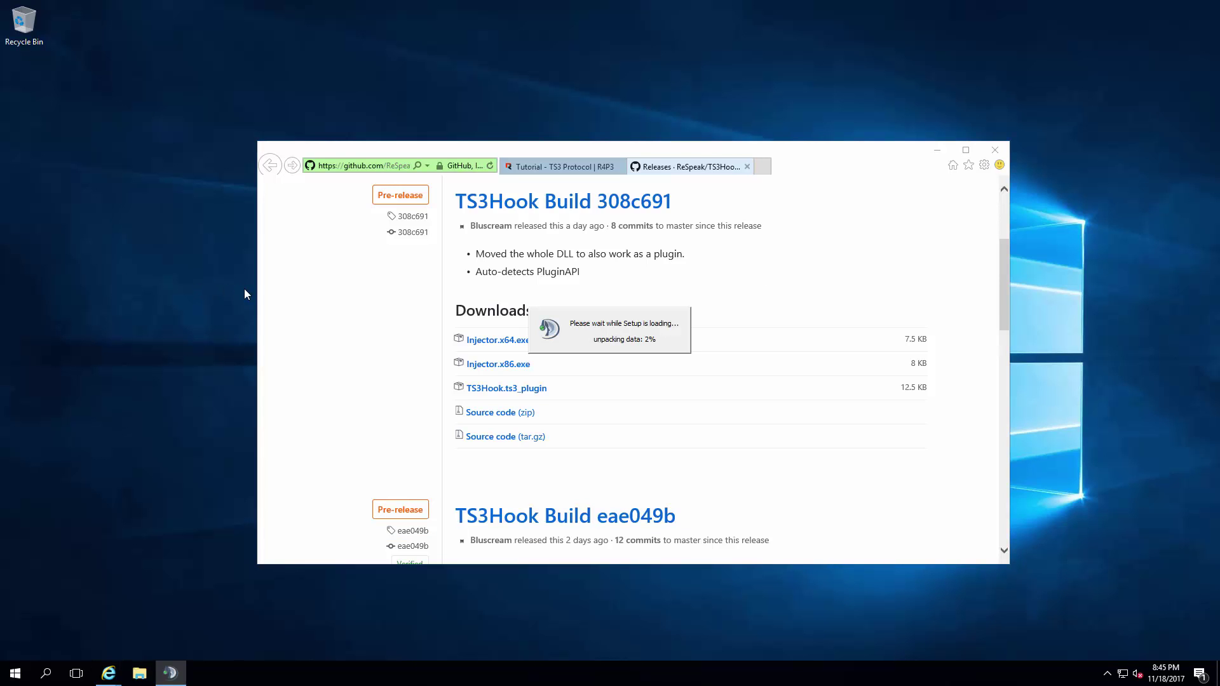
- Return to the 'Tutorial - TS3 Protocol | R4P3' tab, then focus the desktop
click(560, 169)
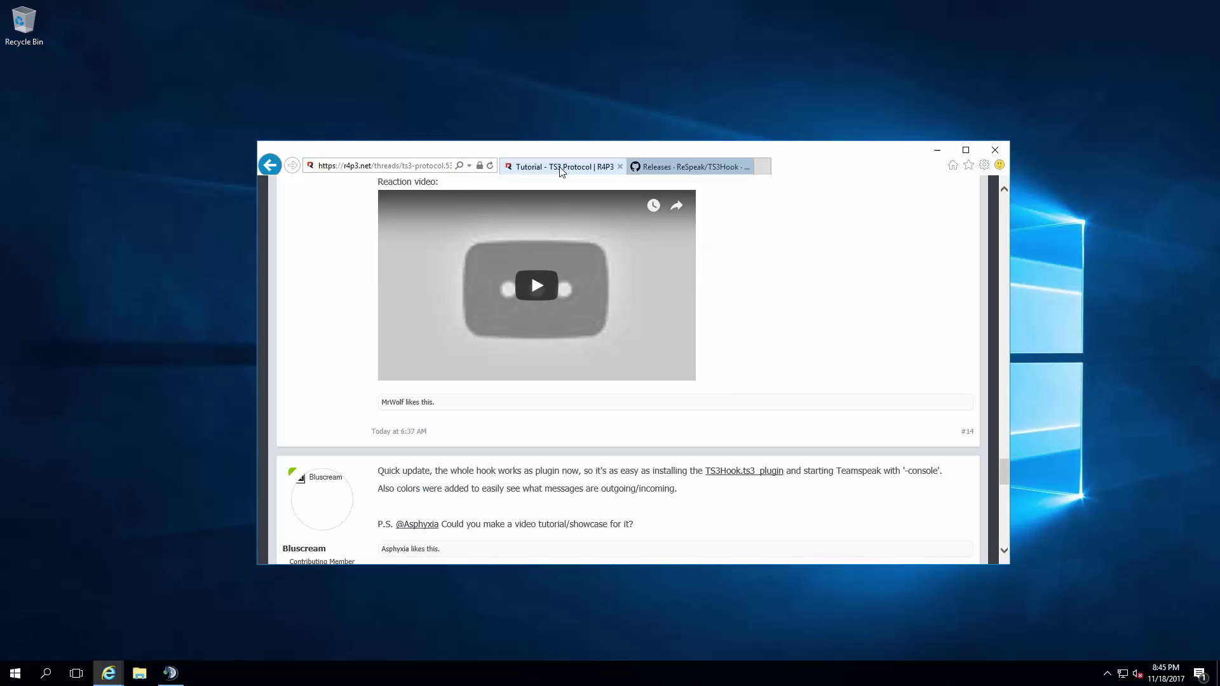
click(62, 216)
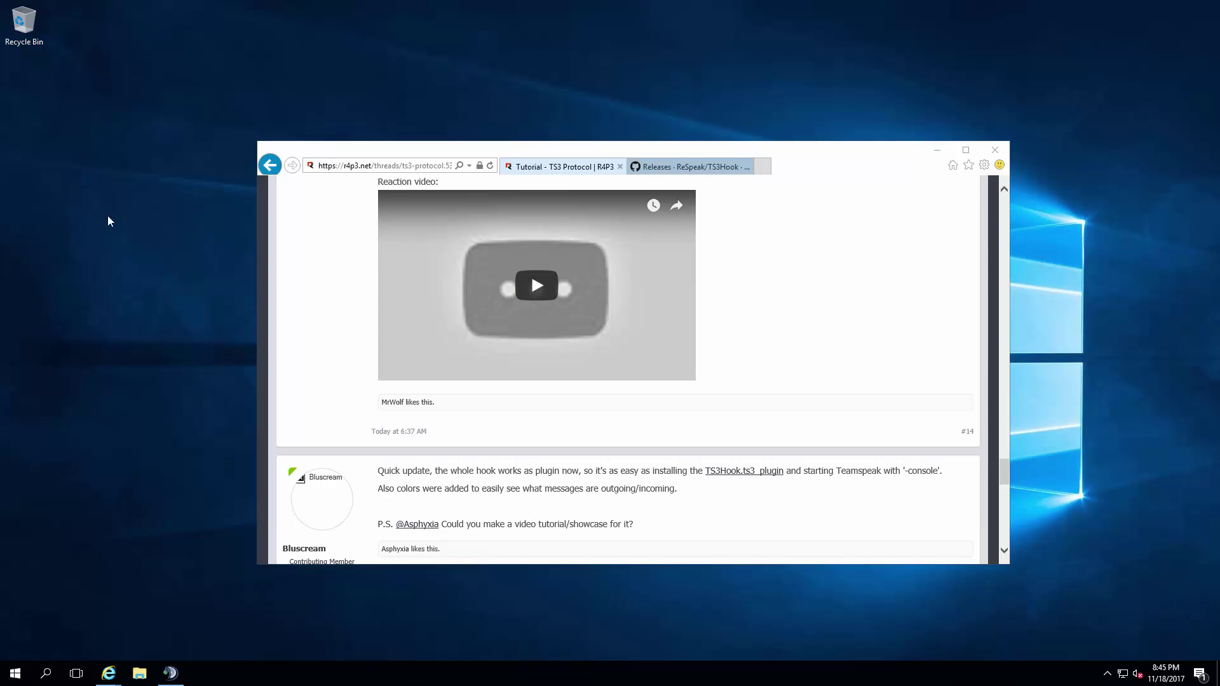
- Create a new bitmap image file on the desktop
right_click(64, 116)
mouse_move(95, 205)
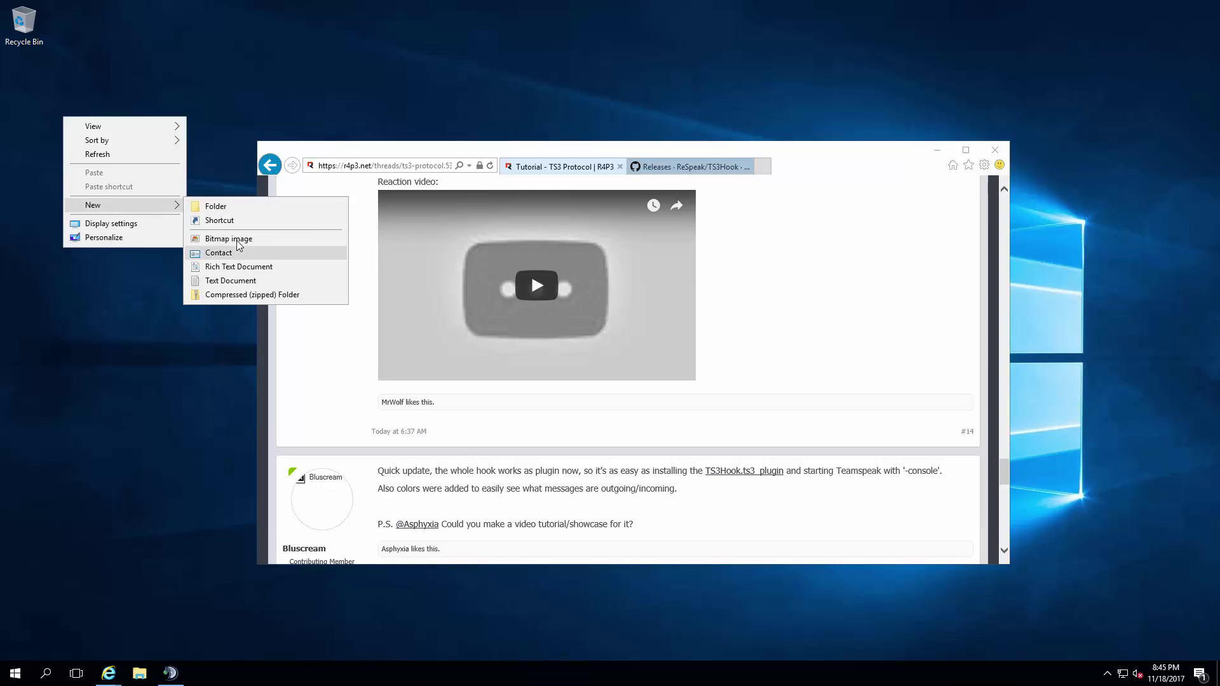
click(233, 244)
text(dickpic1)
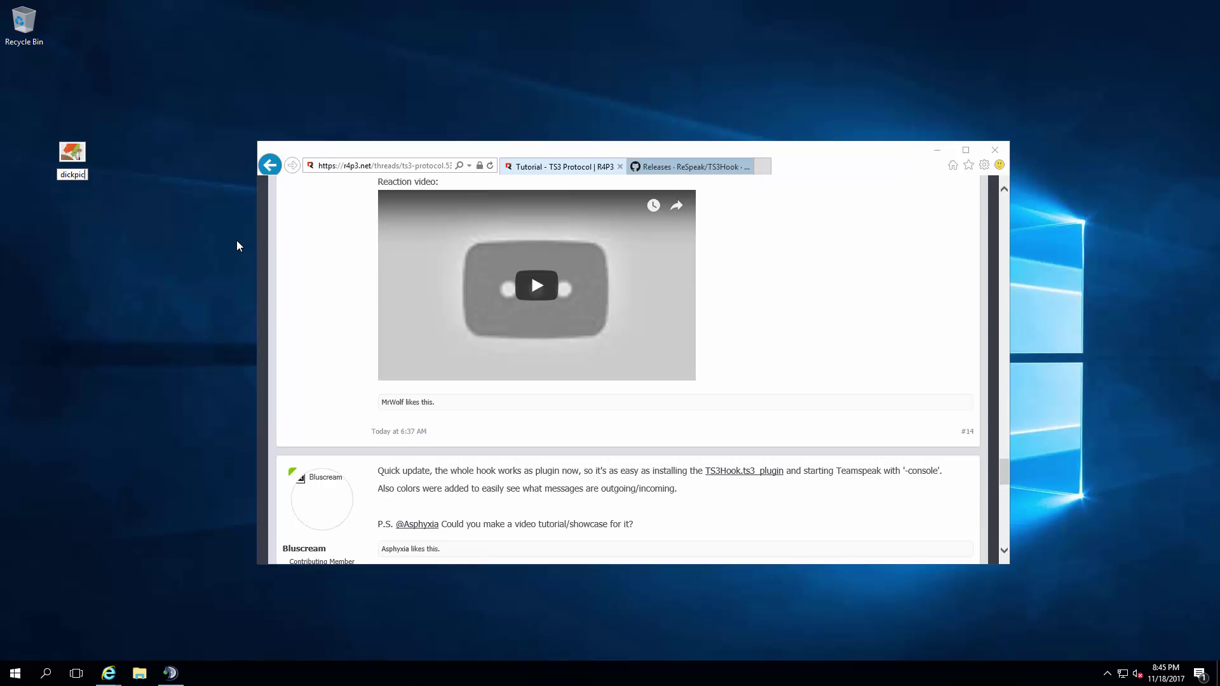
key(Return)
- Scribble two freehand strokes on the bitmap in Paint, then close Paint
right_click(69, 160)
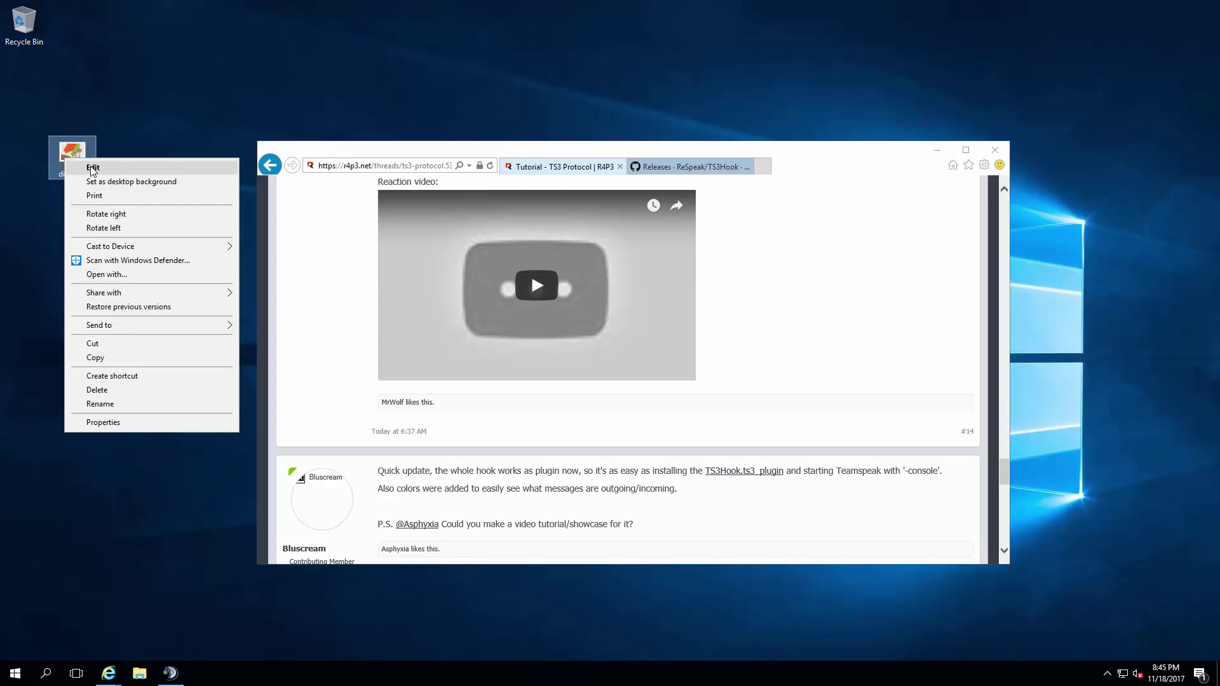
click(93, 168)
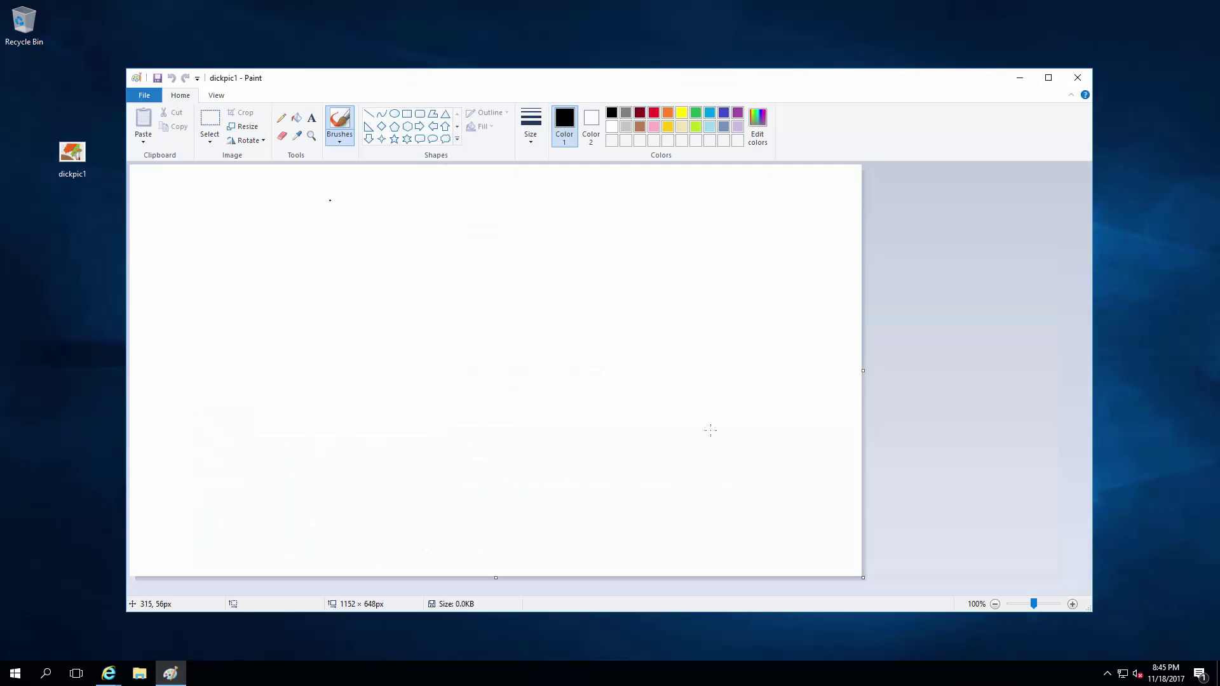
mouse_move(276, 218)
mouse_down()
mouse_move(715, 439)
mouse_move(496, 472)
mouse_up()
mouse_move(496, 415)
mouse_down()
mouse_move(473, 494)
mouse_move(622, 277)
mouse_move(735, 219)
mouse_up()
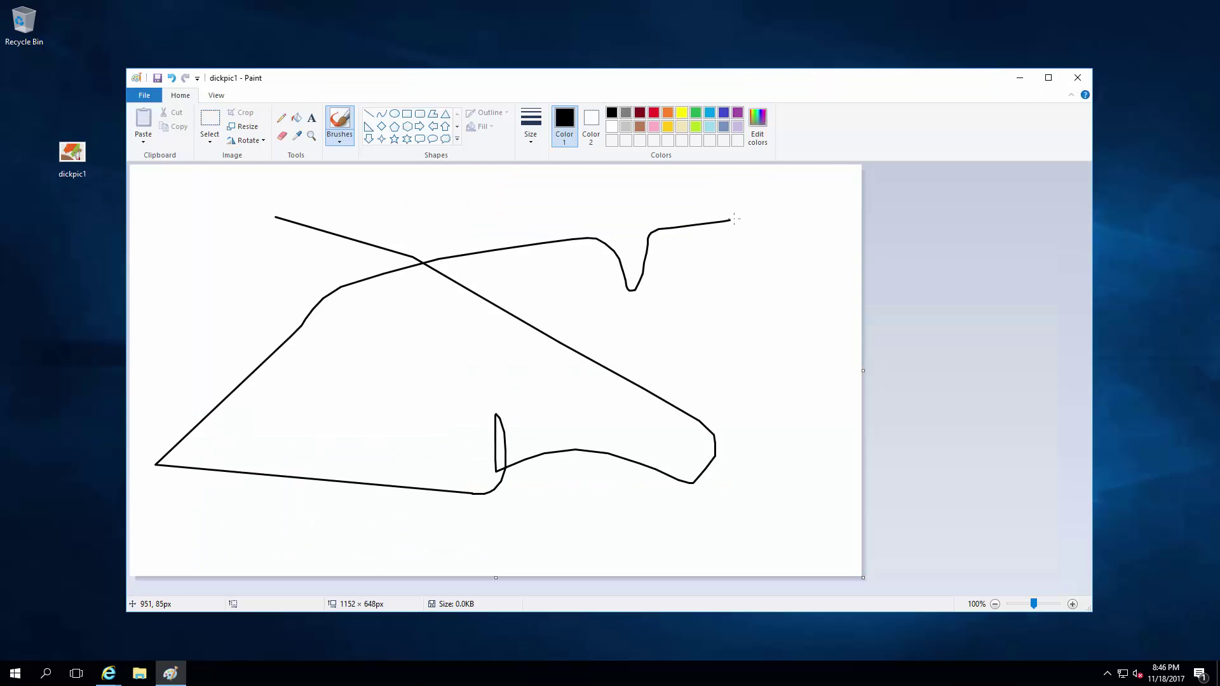
click(1078, 78)
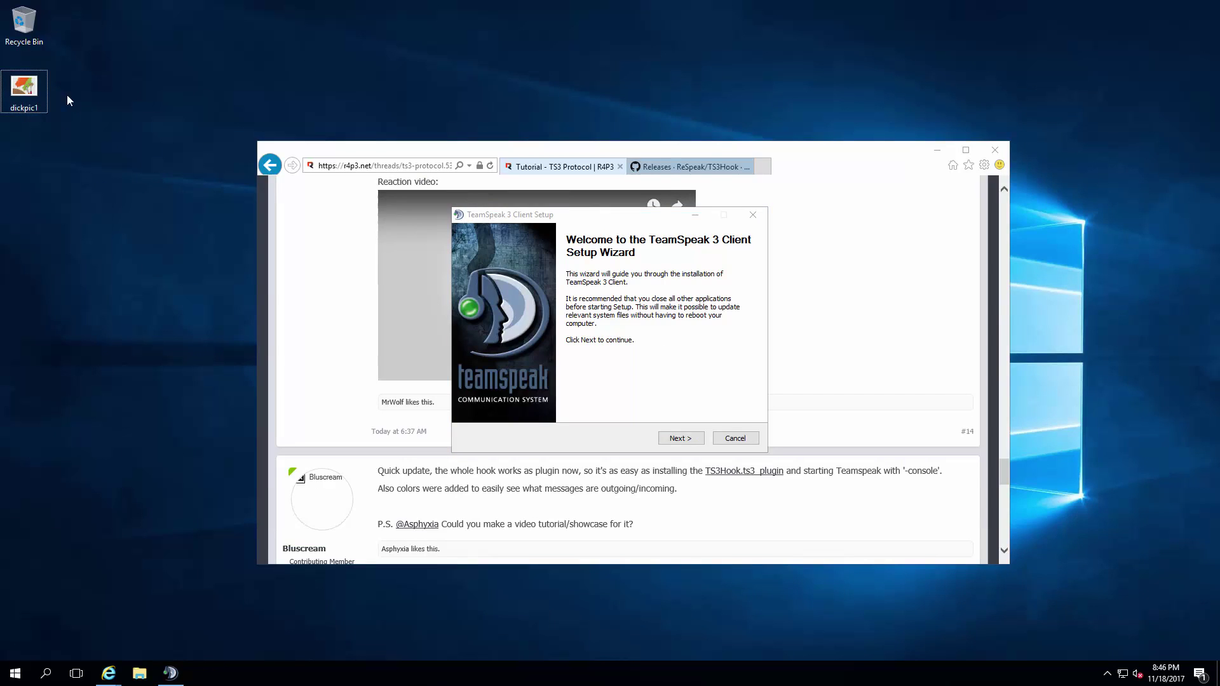
- Accept the license and install for everyone to C:\Program Files\TeamSpeak 3 Client, skipping Overwolf
click(679, 437)
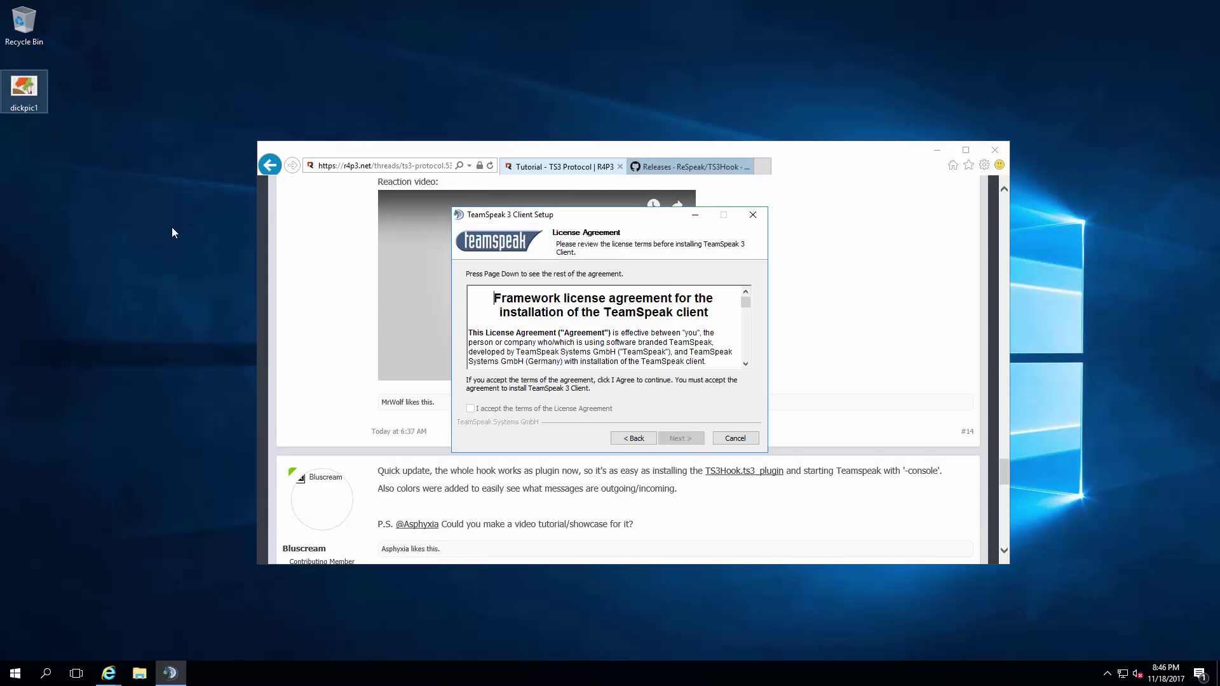
drag(746, 301, 746, 356)
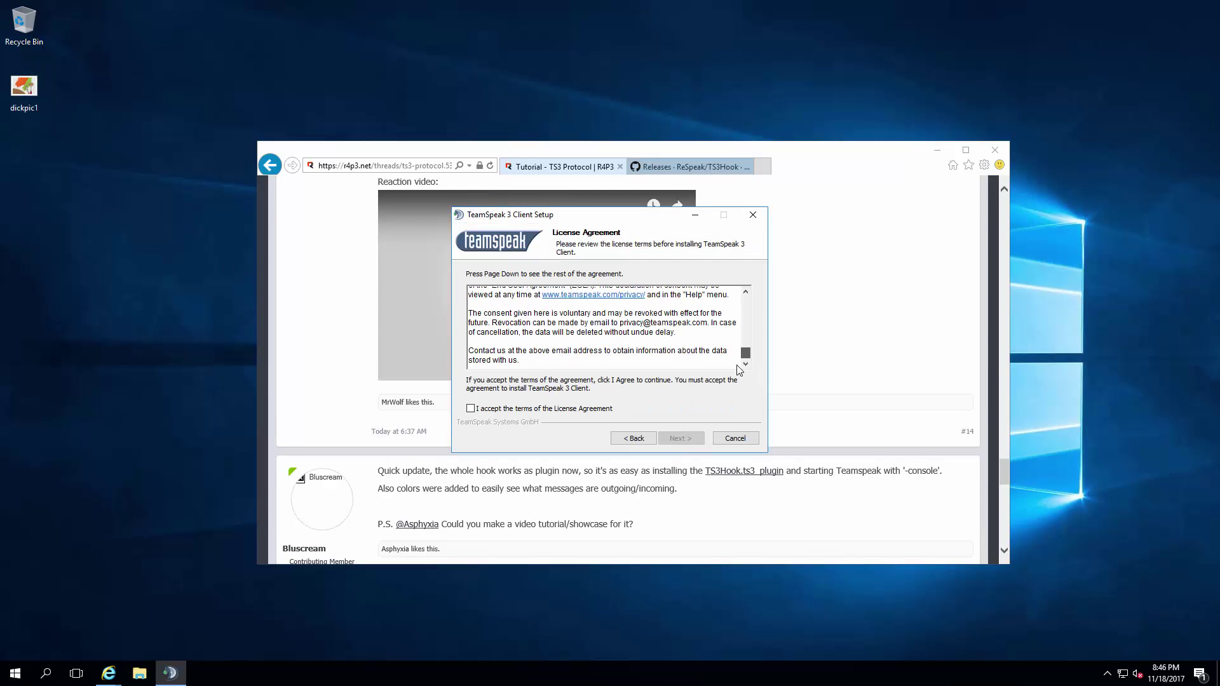
click(470, 408)
click(680, 438)
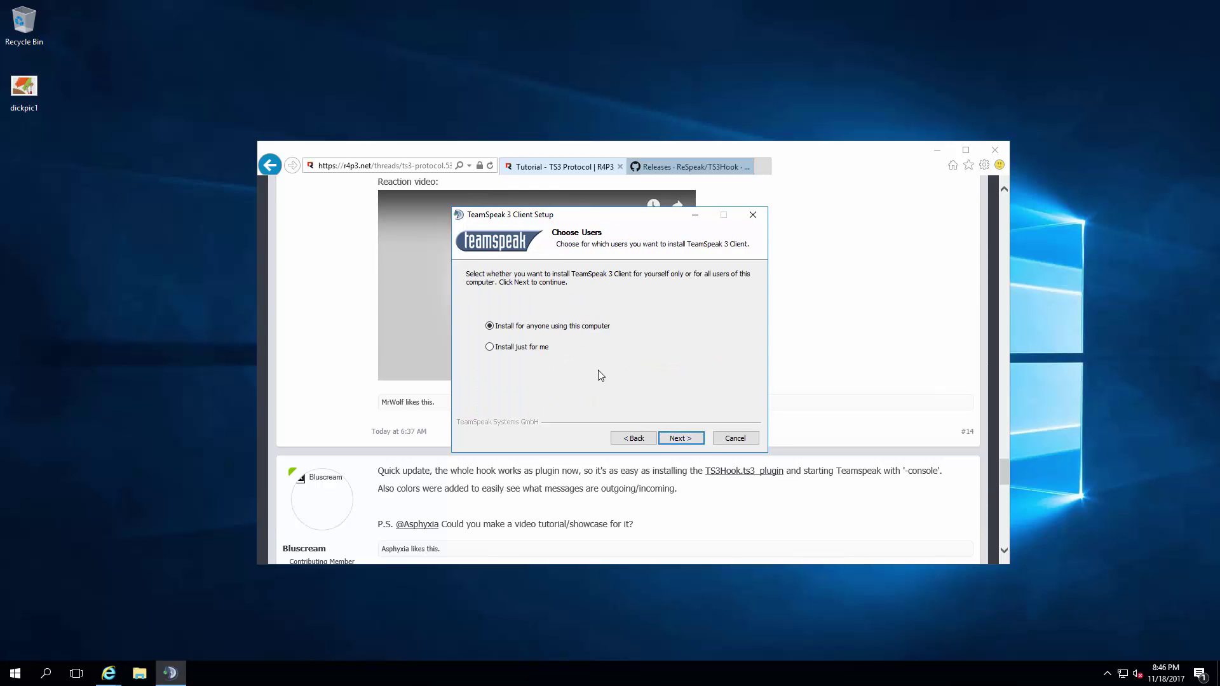
click(679, 438)
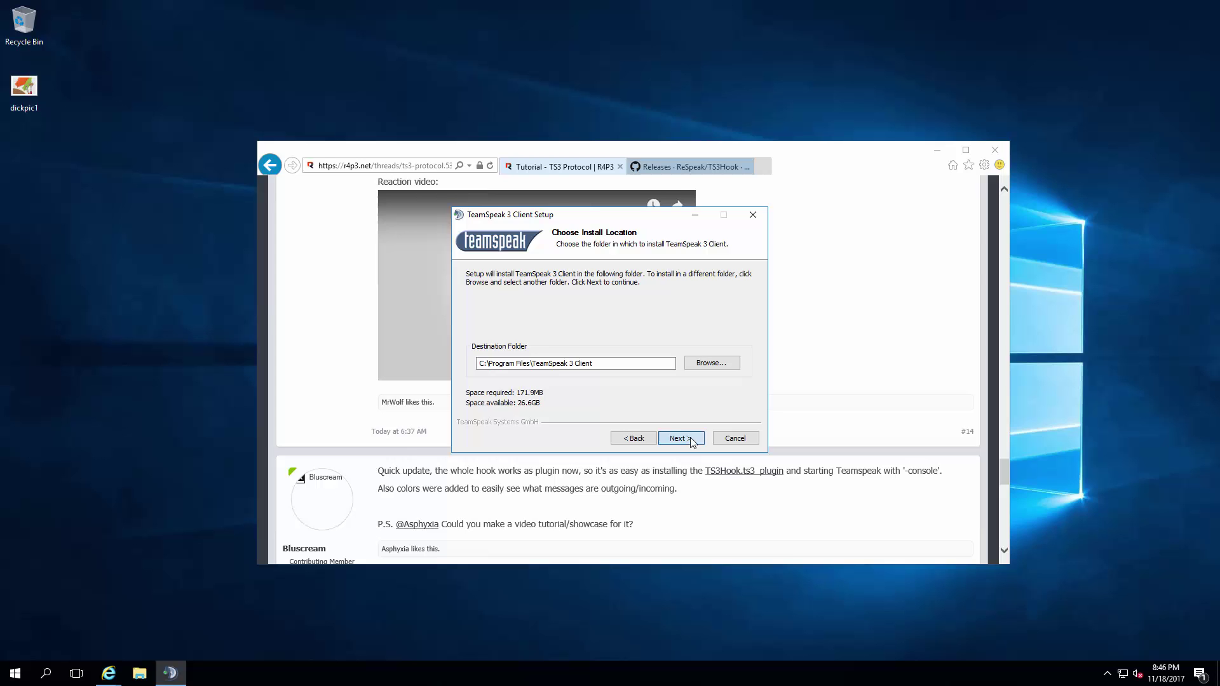
click(680, 438)
click(691, 440)
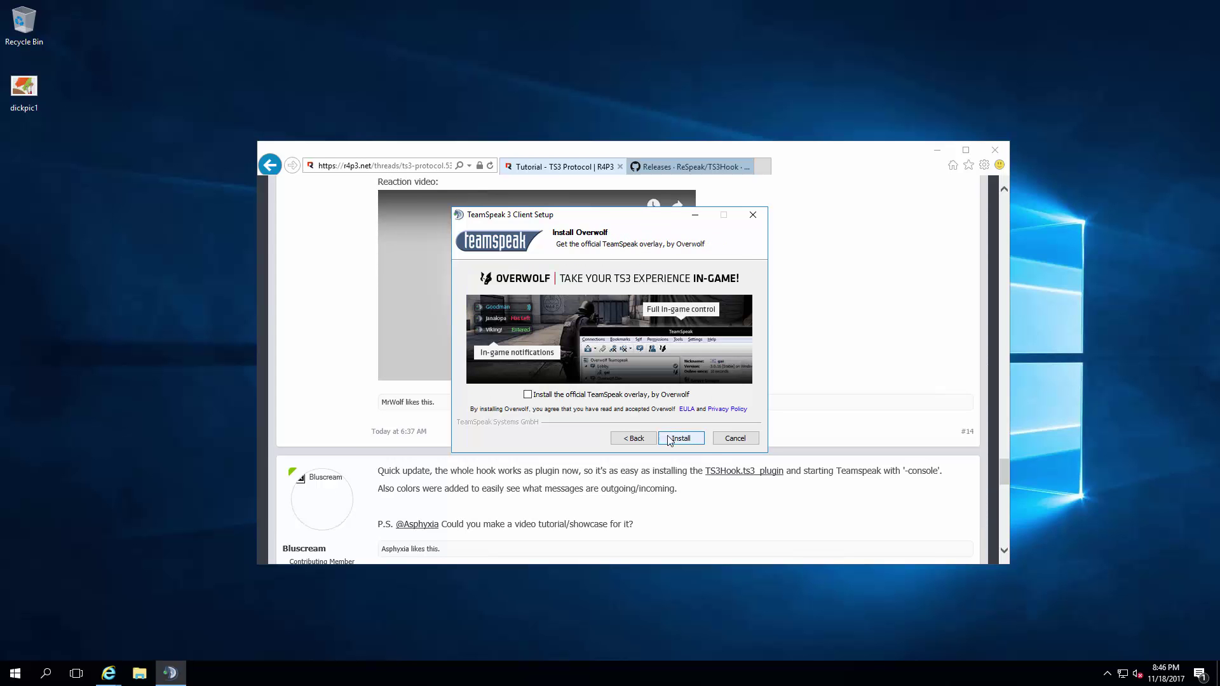
click(684, 441)
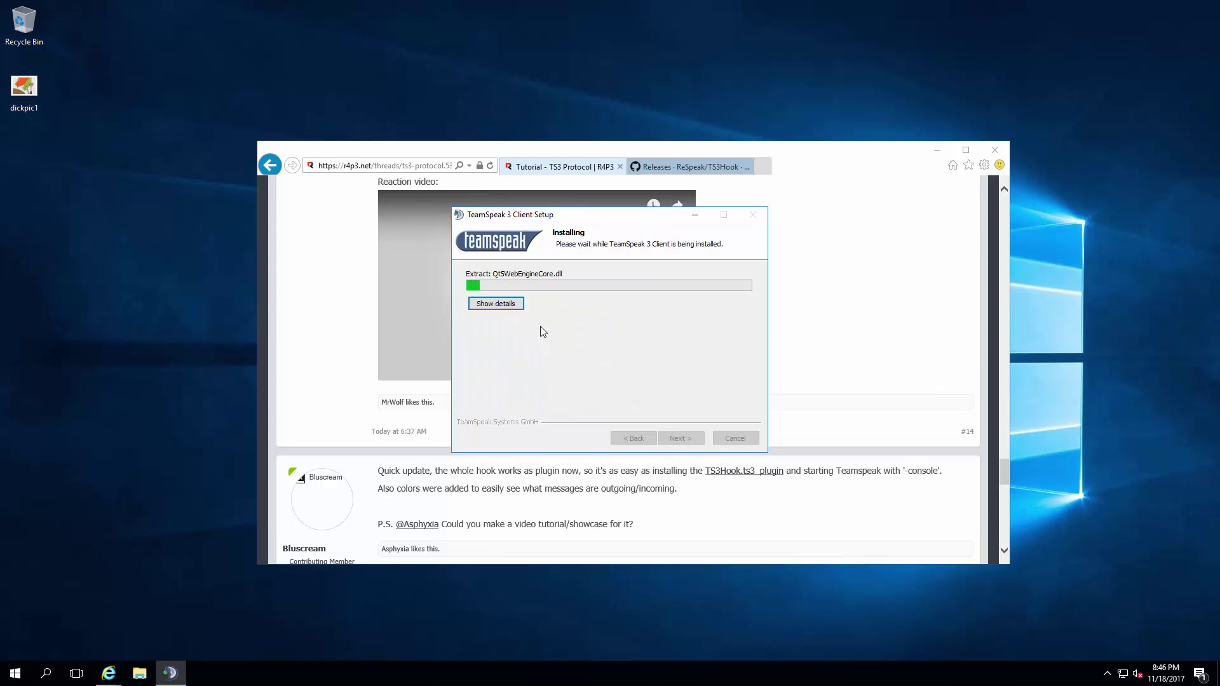
- Save TS3Hook.ts3_plugin from the GitHub releases page
click(321, 306)
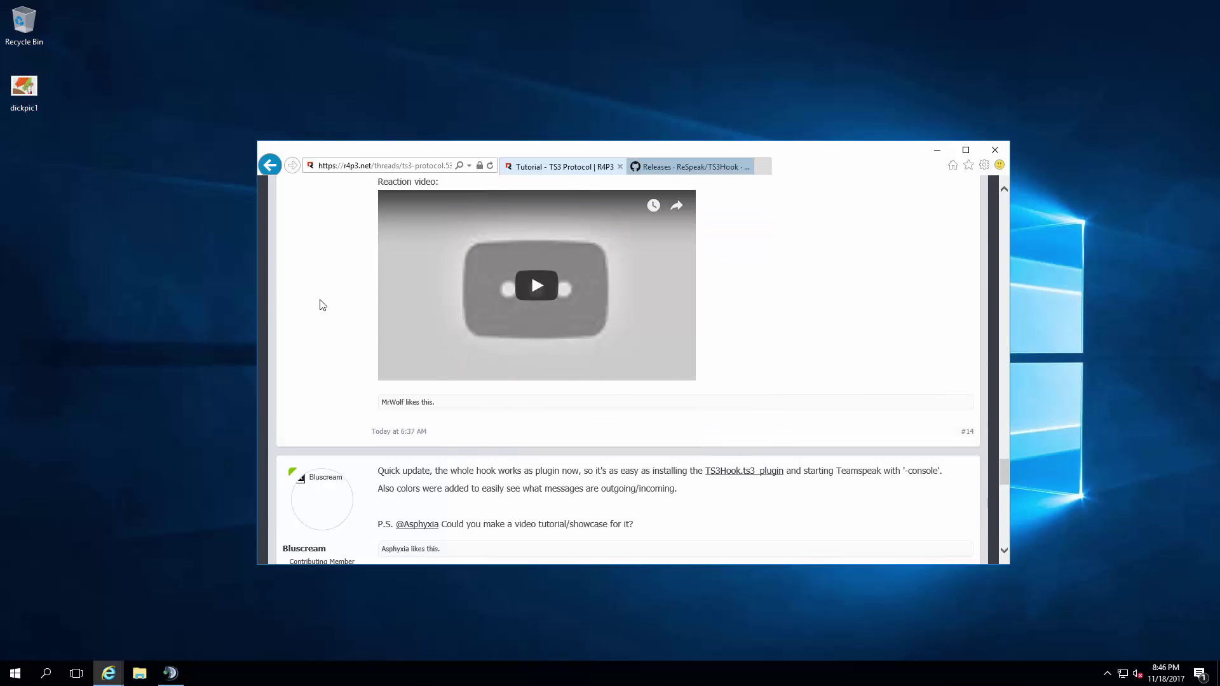
click(670, 173)
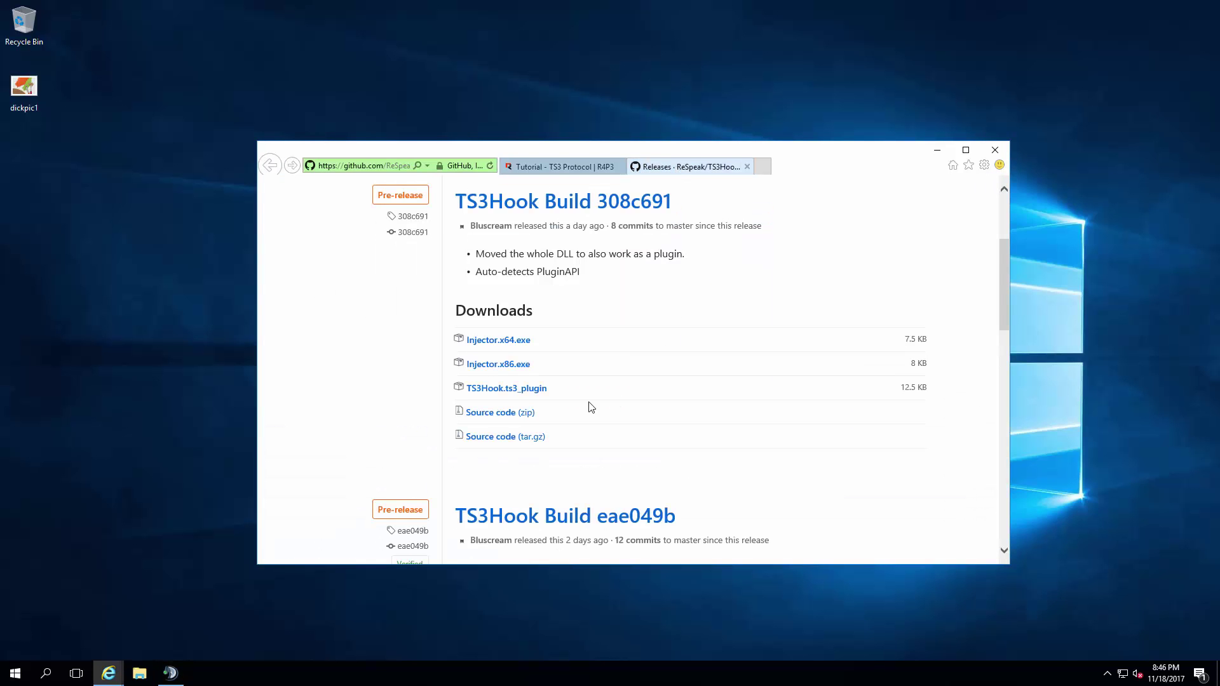
click(513, 390)
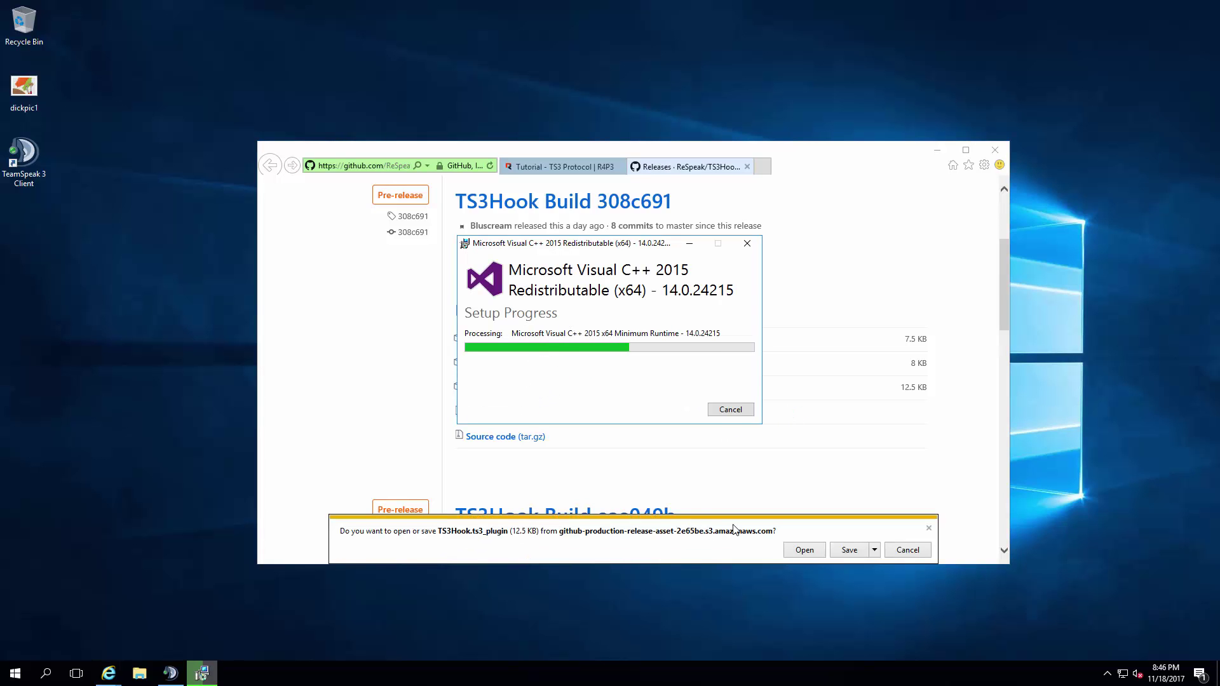
click(852, 550)
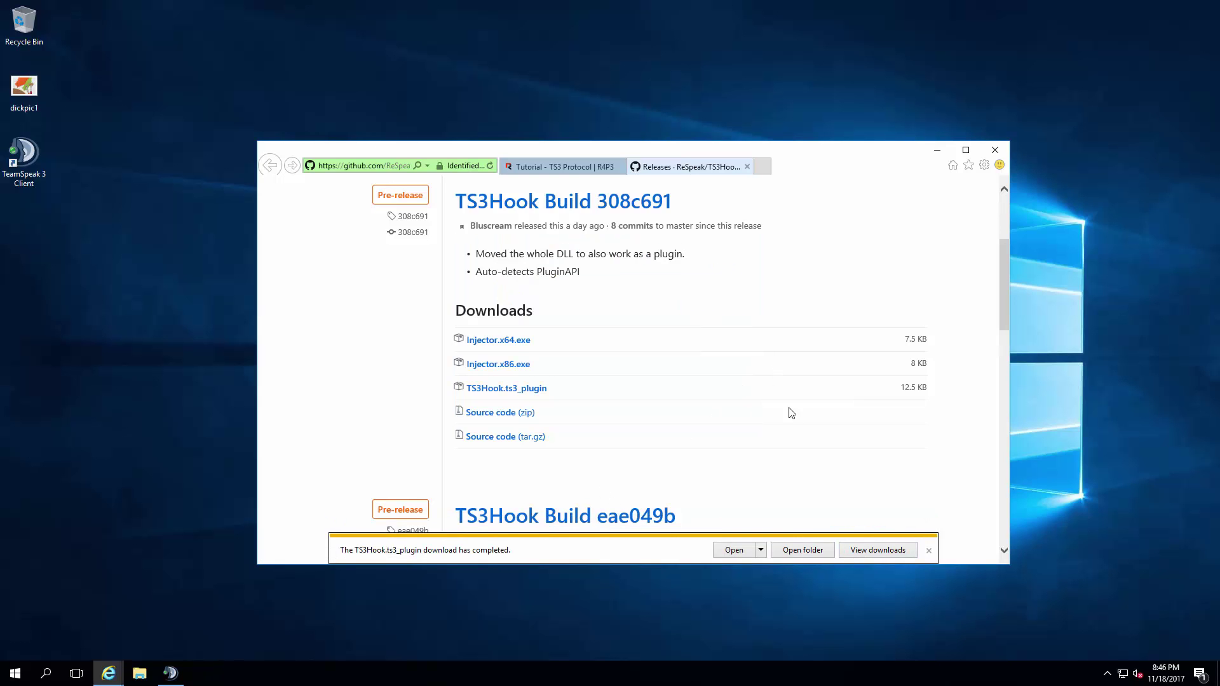
- Open the Downloads folder and bring the TeamSpeak setup completion page into view
click(802, 549)
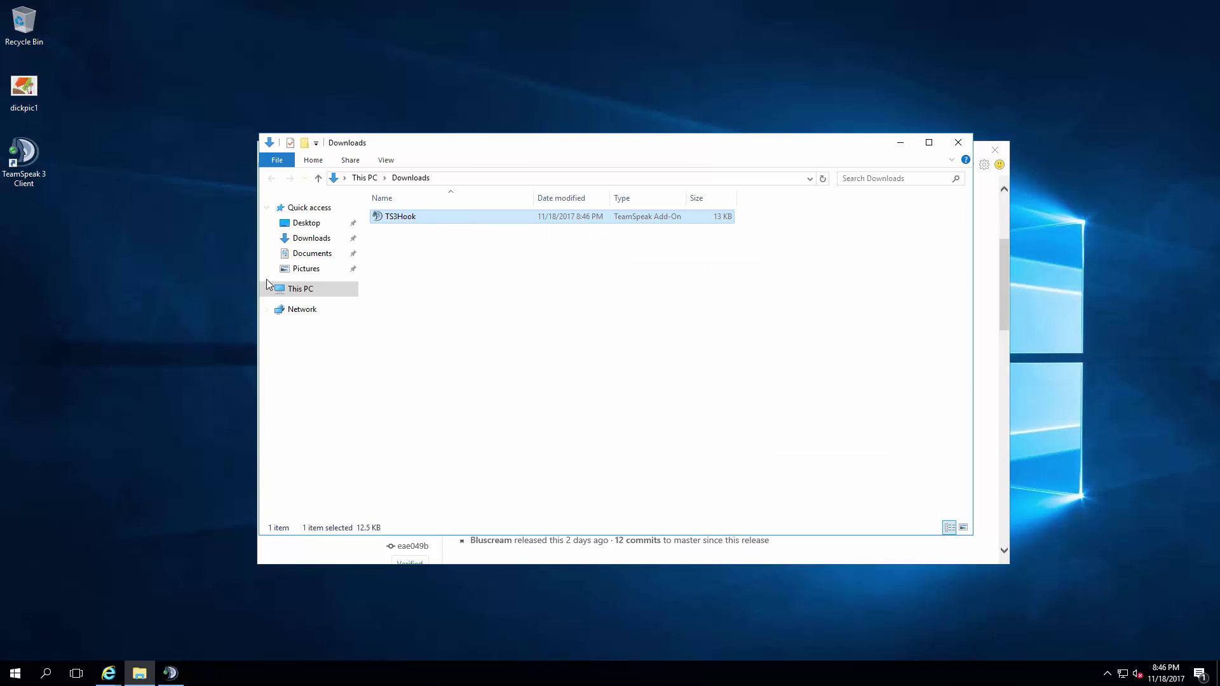
drag(462, 153, 788, 232)
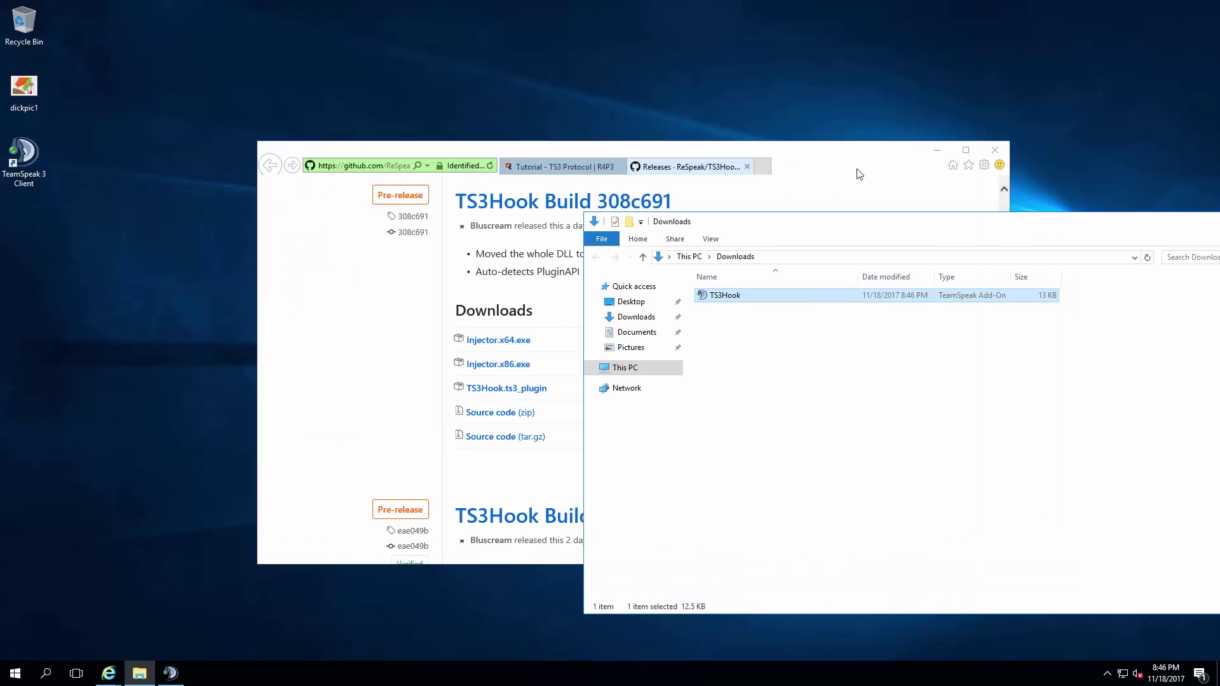
click(938, 154)
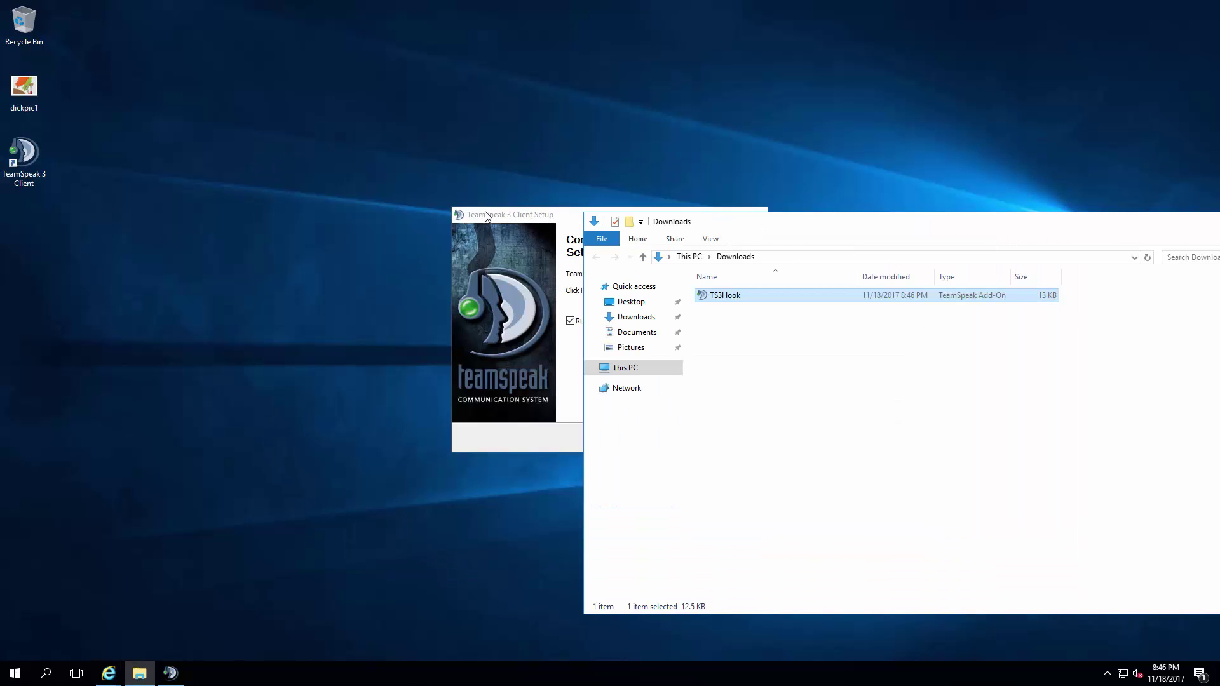
drag(500, 215, 431, 215)
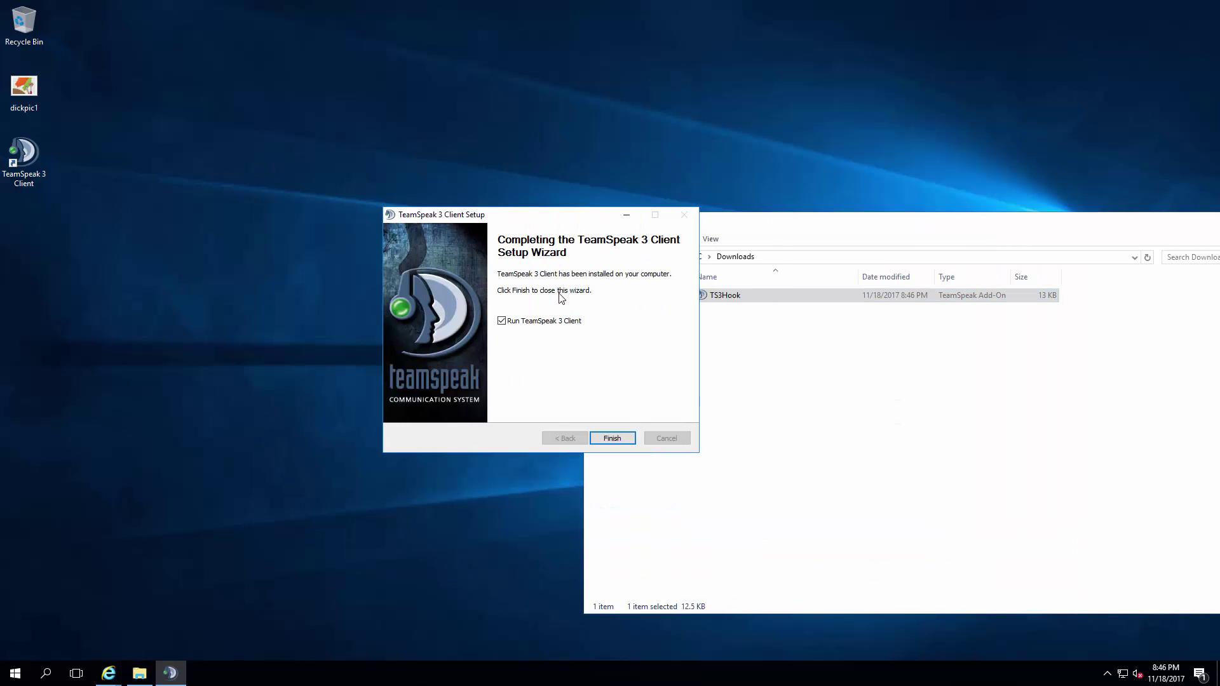
- Launch TeamSpeak 3, accept its license, skip the myTeamSpeak intro and login, and set a nickname
click(619, 439)
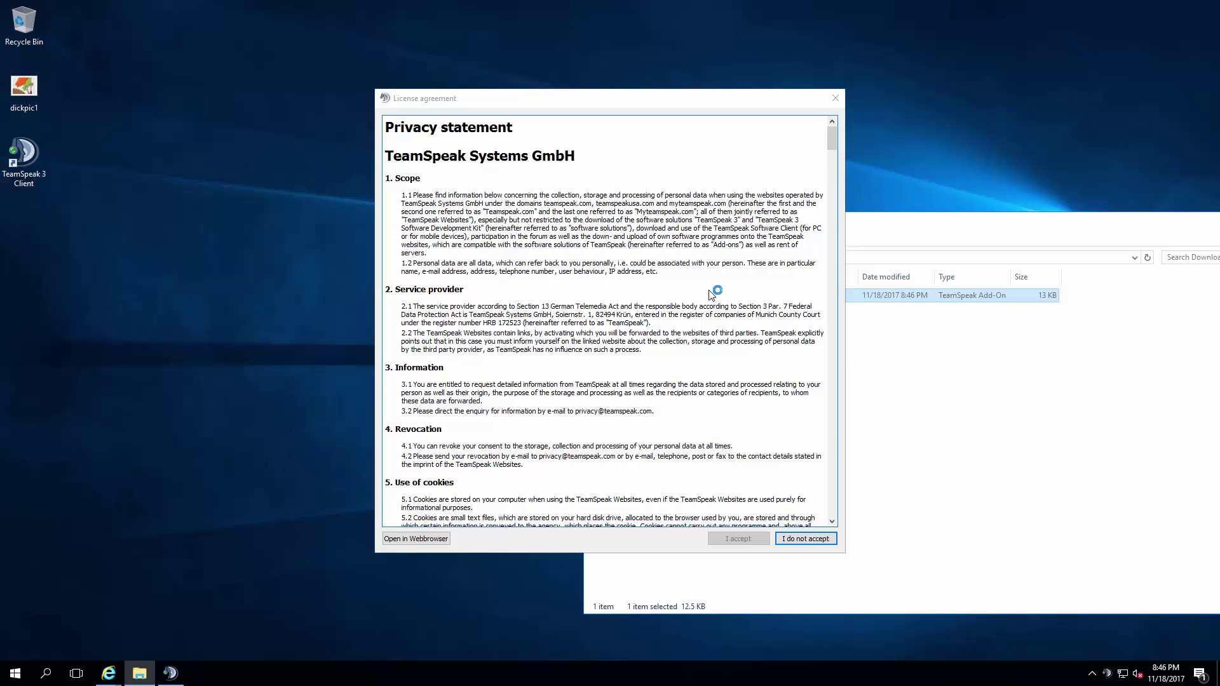
drag(832, 137, 833, 527)
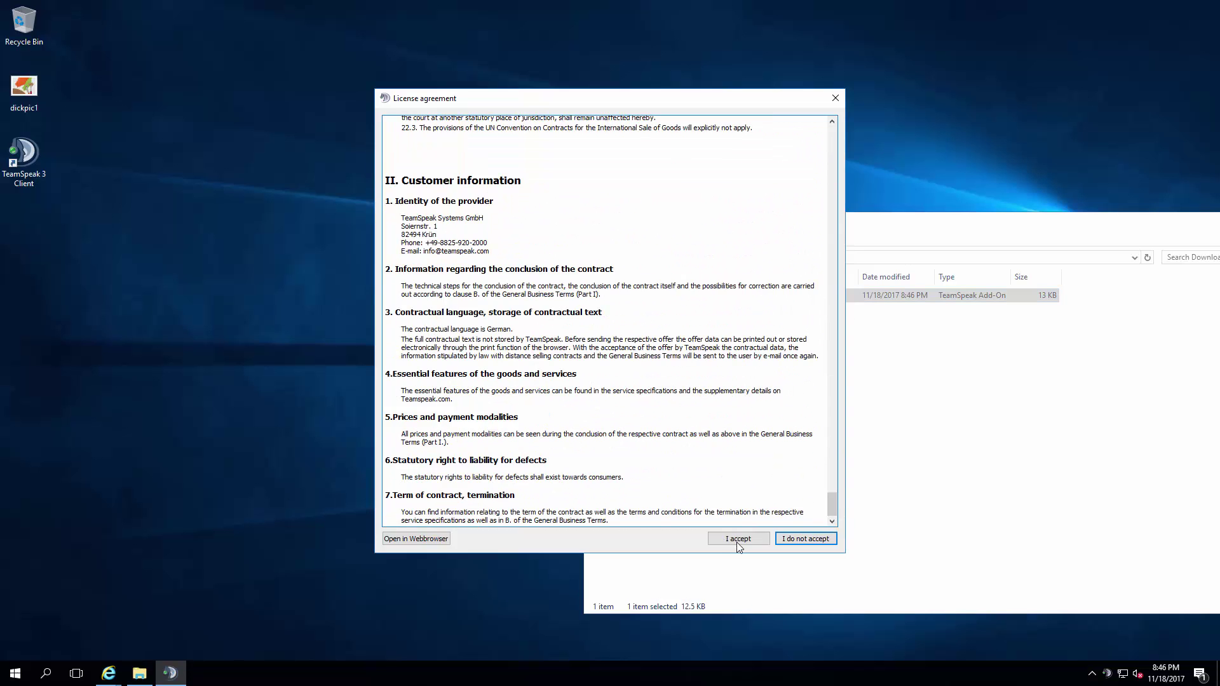
click(739, 538)
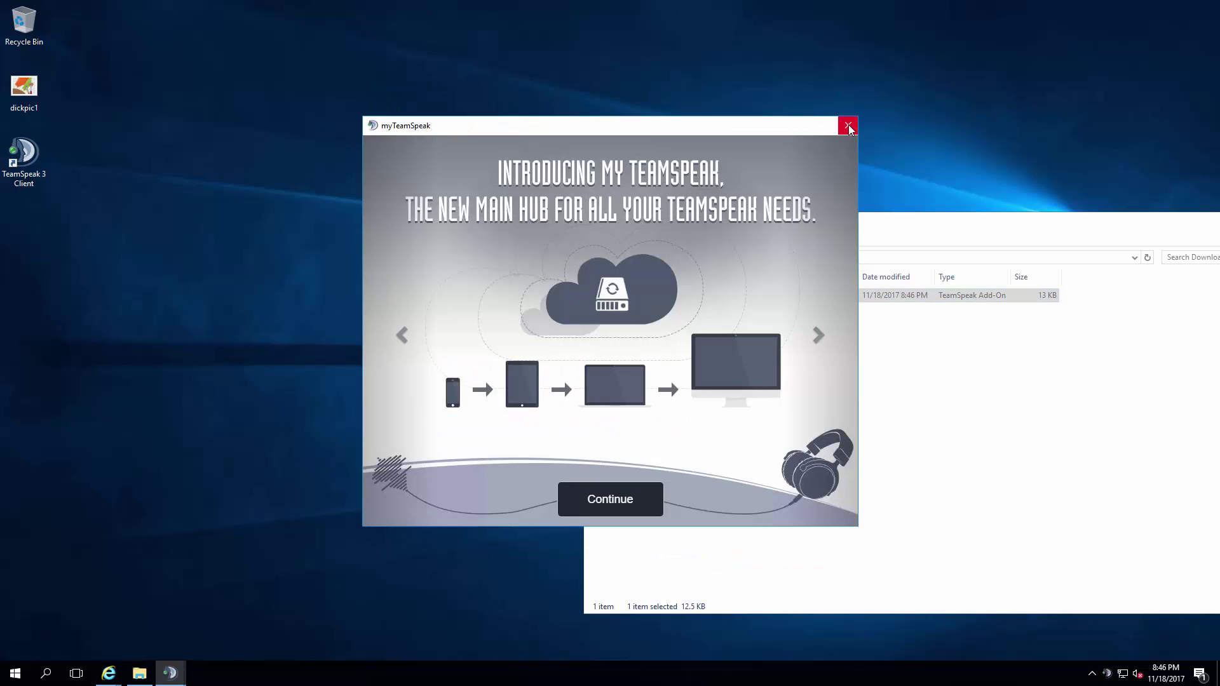
click(850, 126)
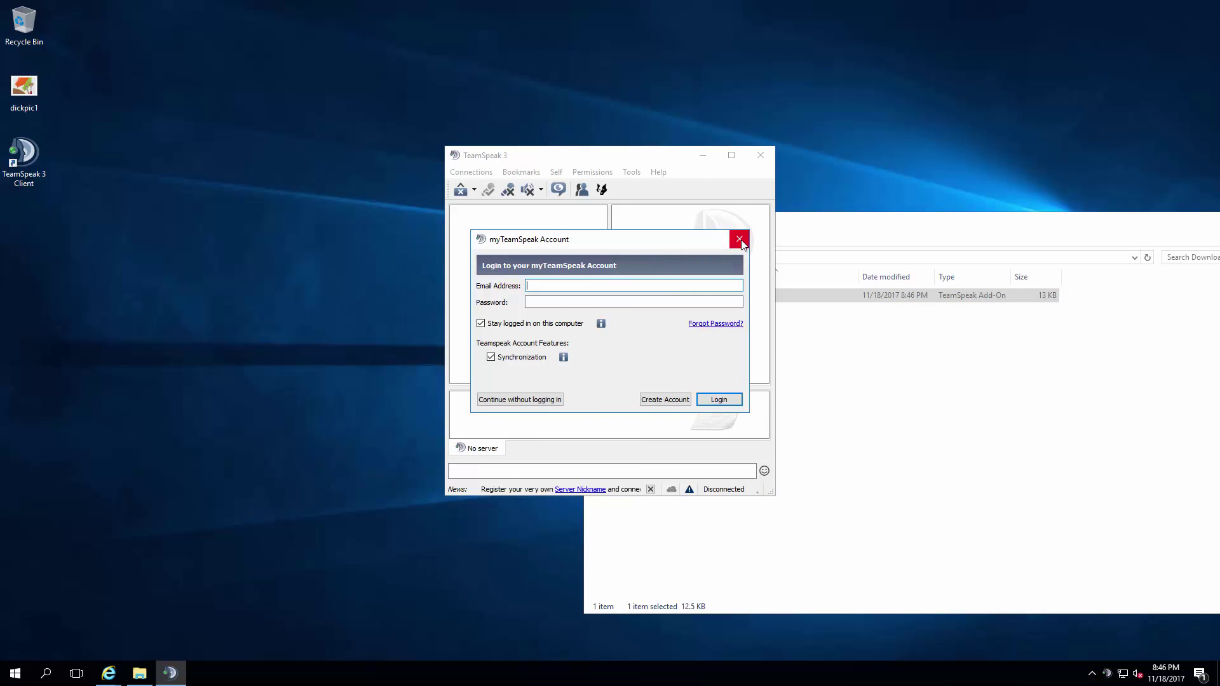
click(739, 238)
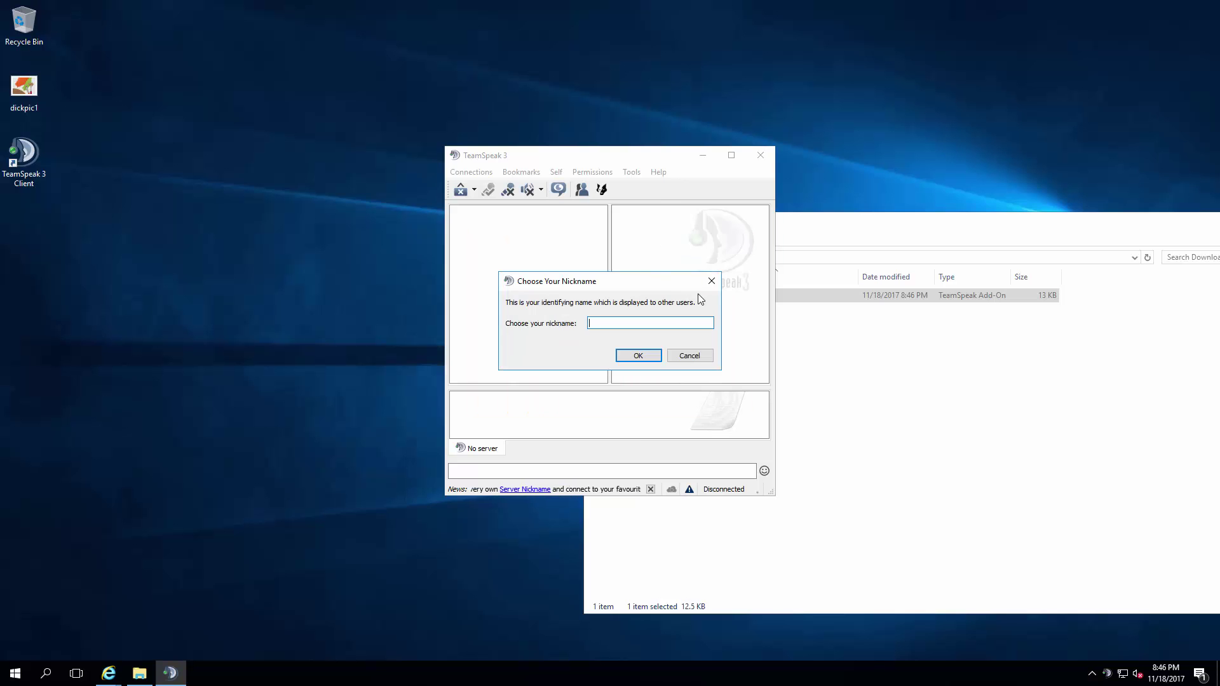
text(Asphyxi)
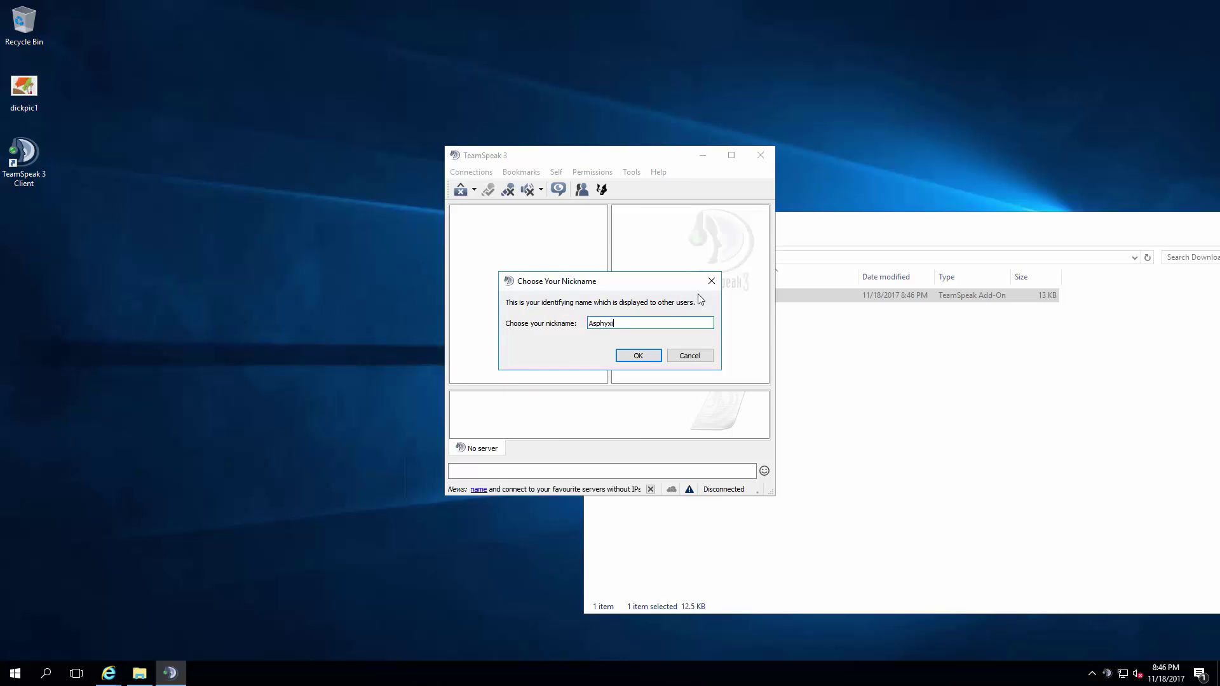
key(Return)
drag(658, 154, 290, 139)
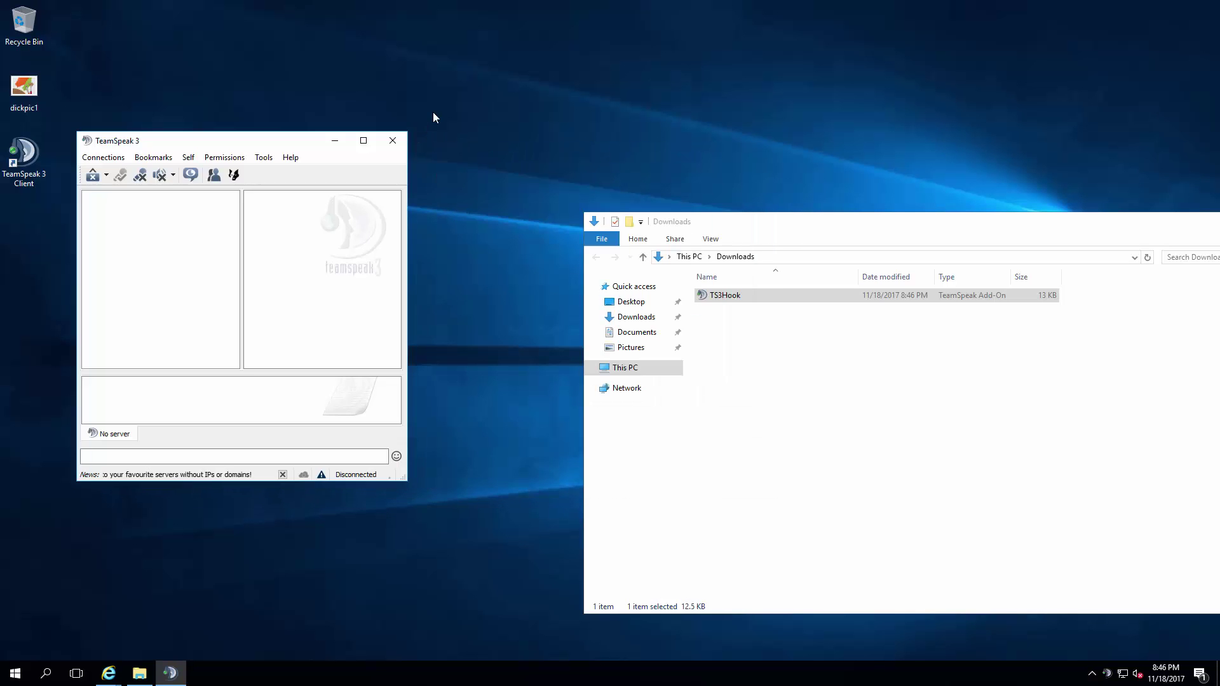
- Close TeamSpeak and open the TS3Hook add-on file from Downloads
click(392, 140)
click(753, 358)
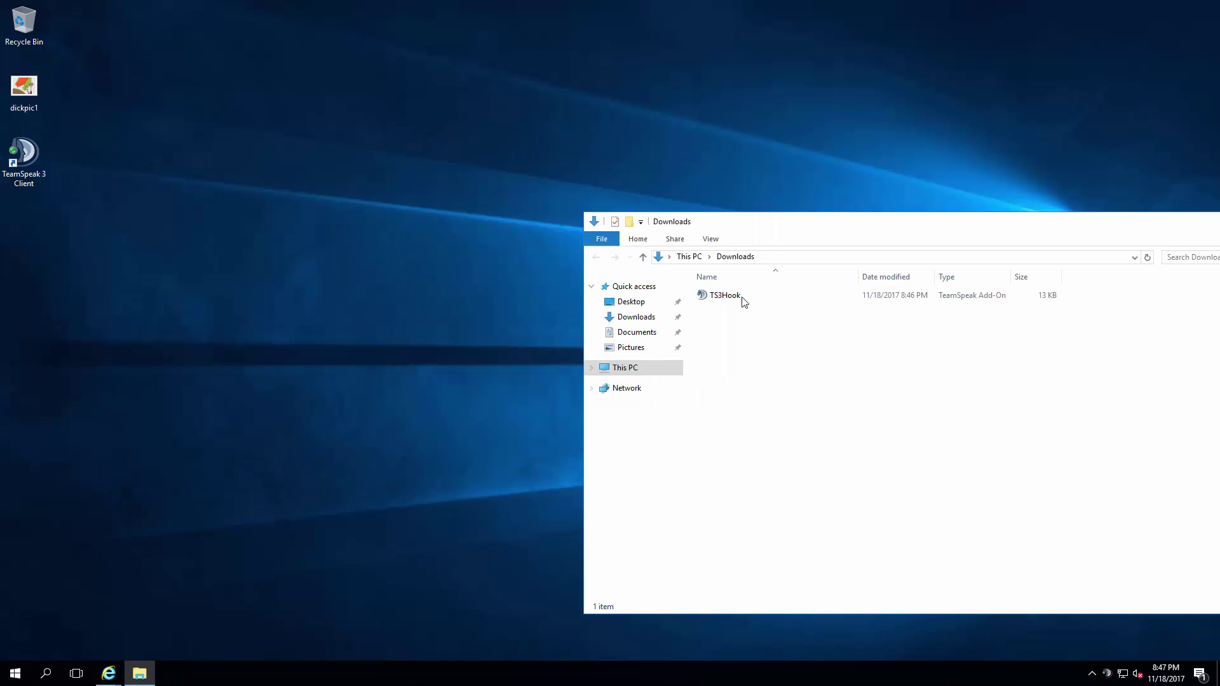
click(726, 295)
double_click(740, 298)
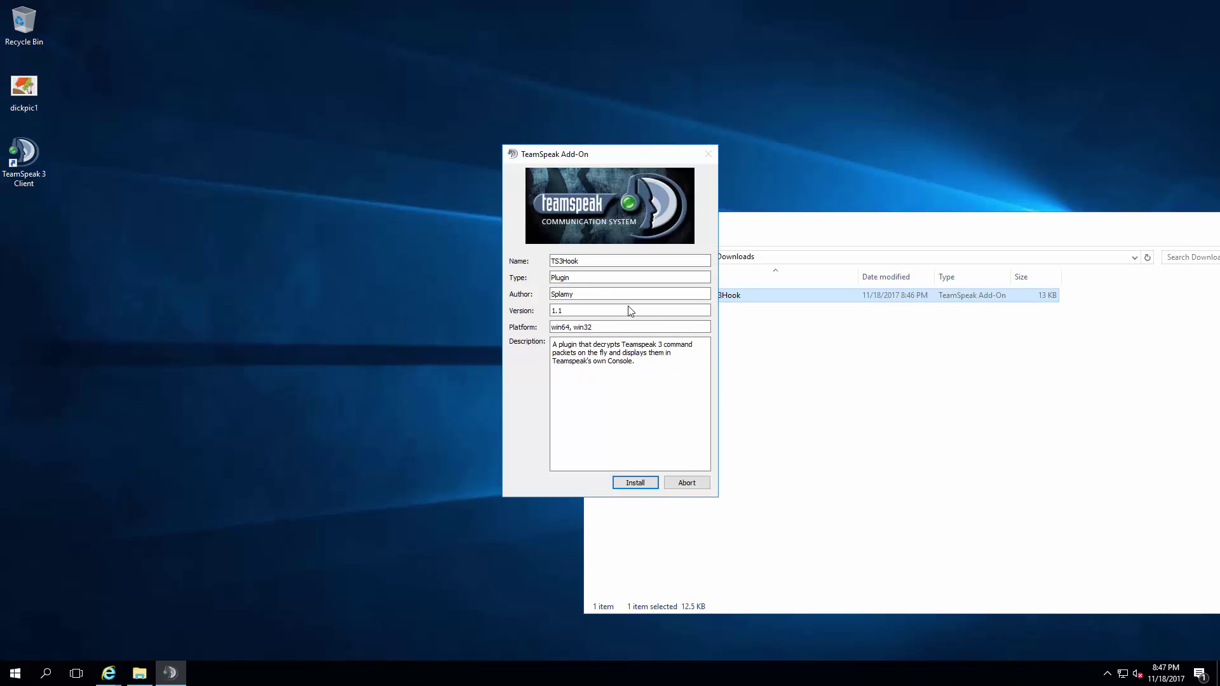
- Install and activate the TS3Hook plugin, accepting the trust warning
click(636, 484)
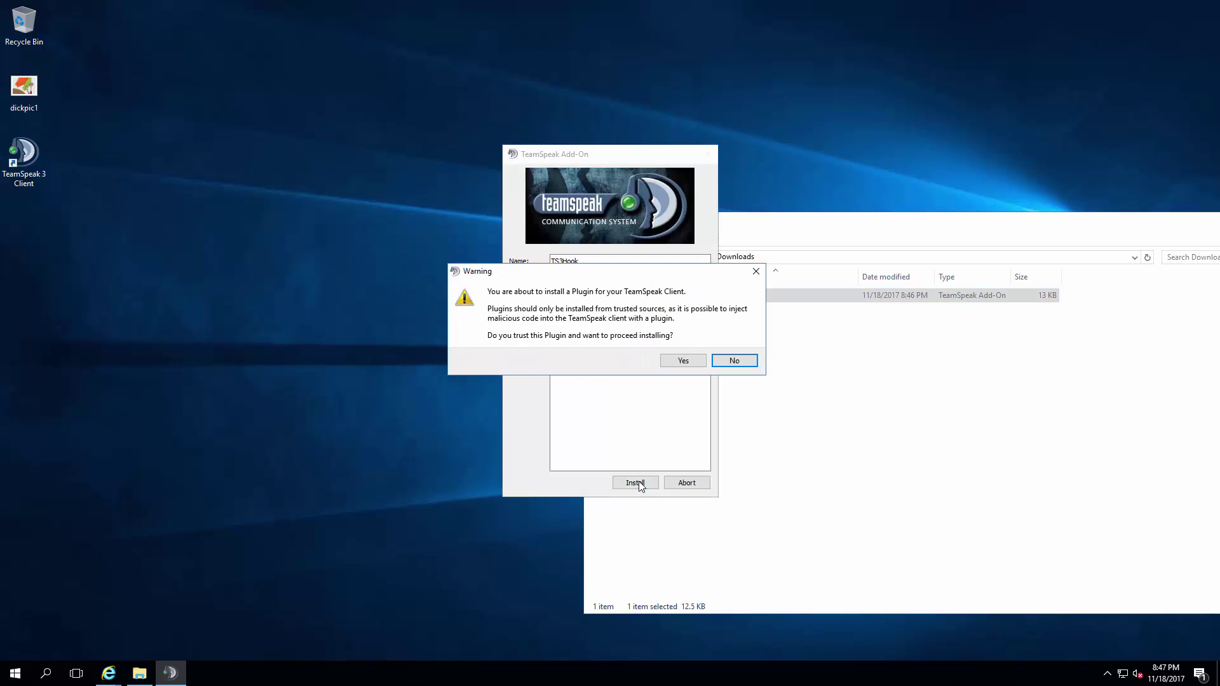
click(683, 361)
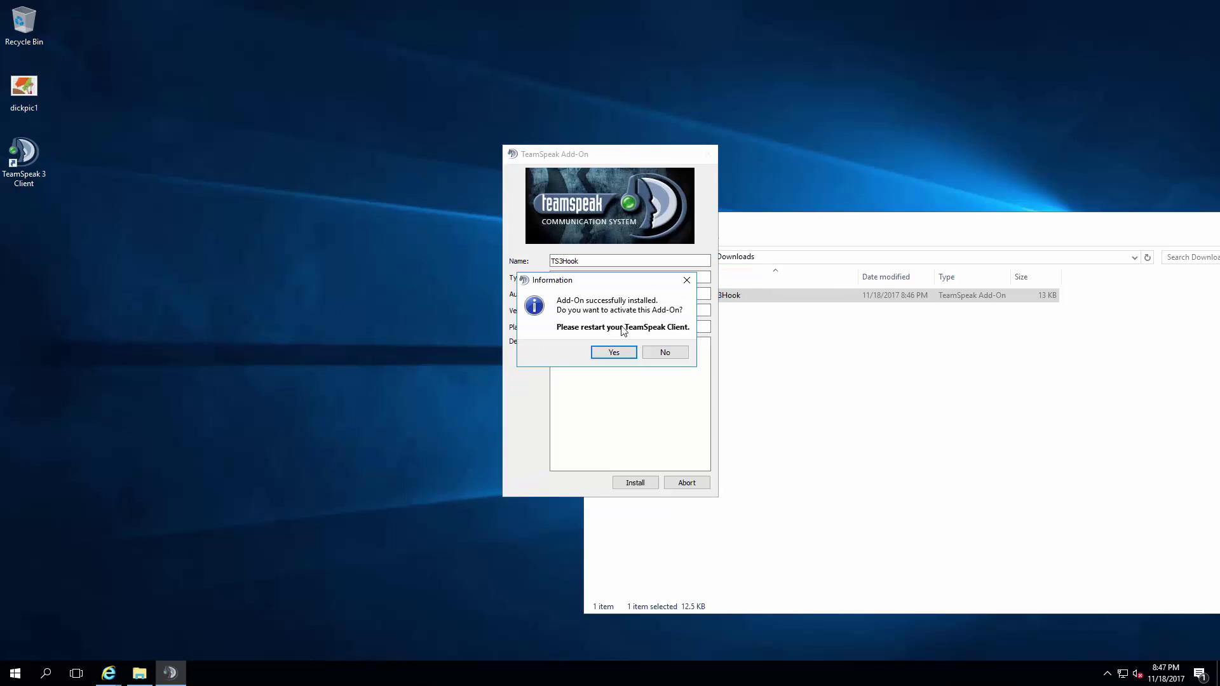
click(616, 355)
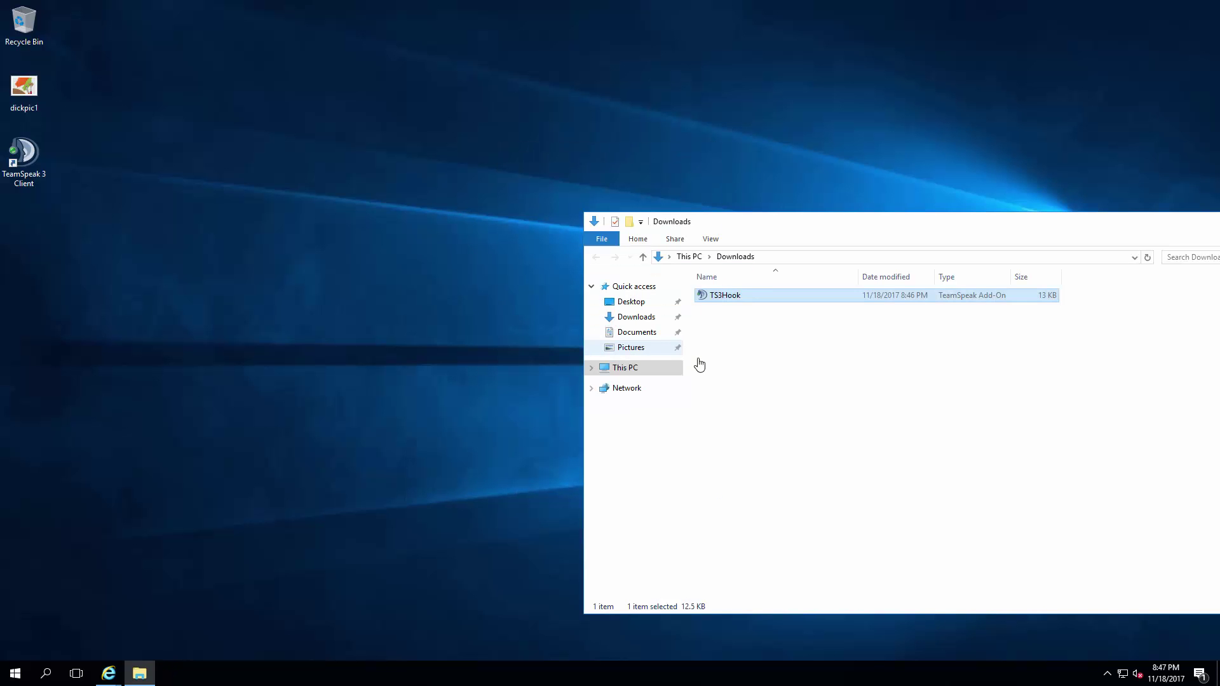
click(754, 359)
click(735, 298)
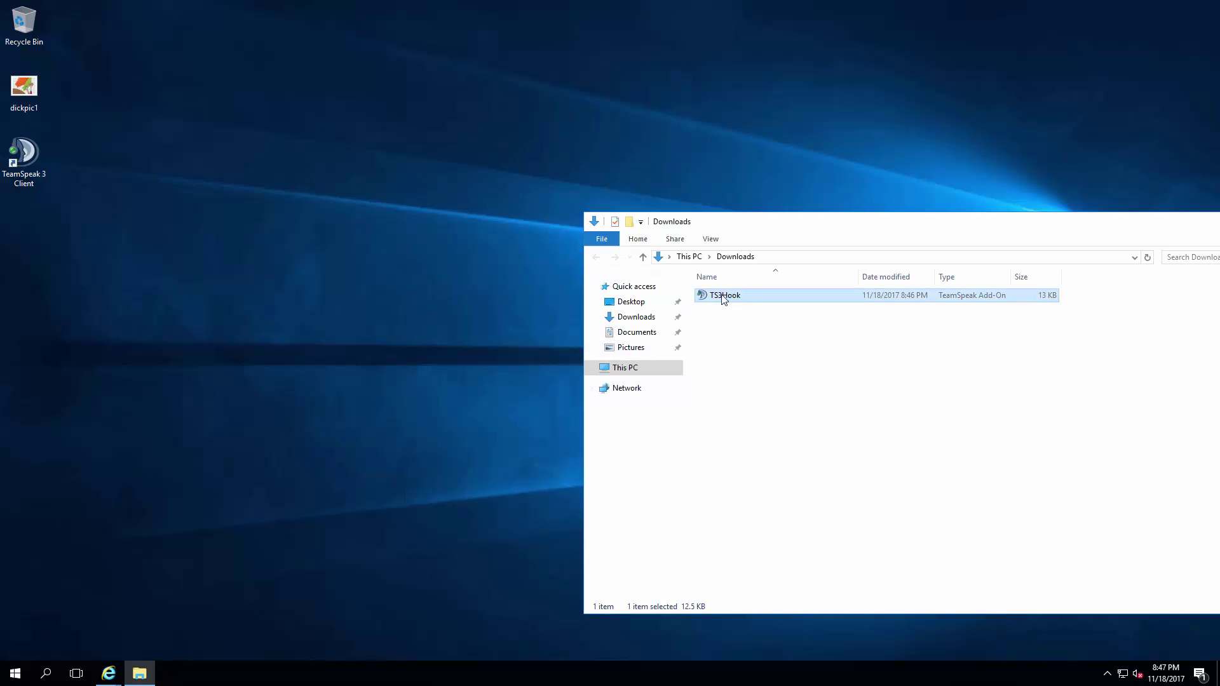
- Relaunch TeamSpeak 3 and view Options > Addons, showing TS3Hook 1.0 by Splamy enabled
click(26, 155)
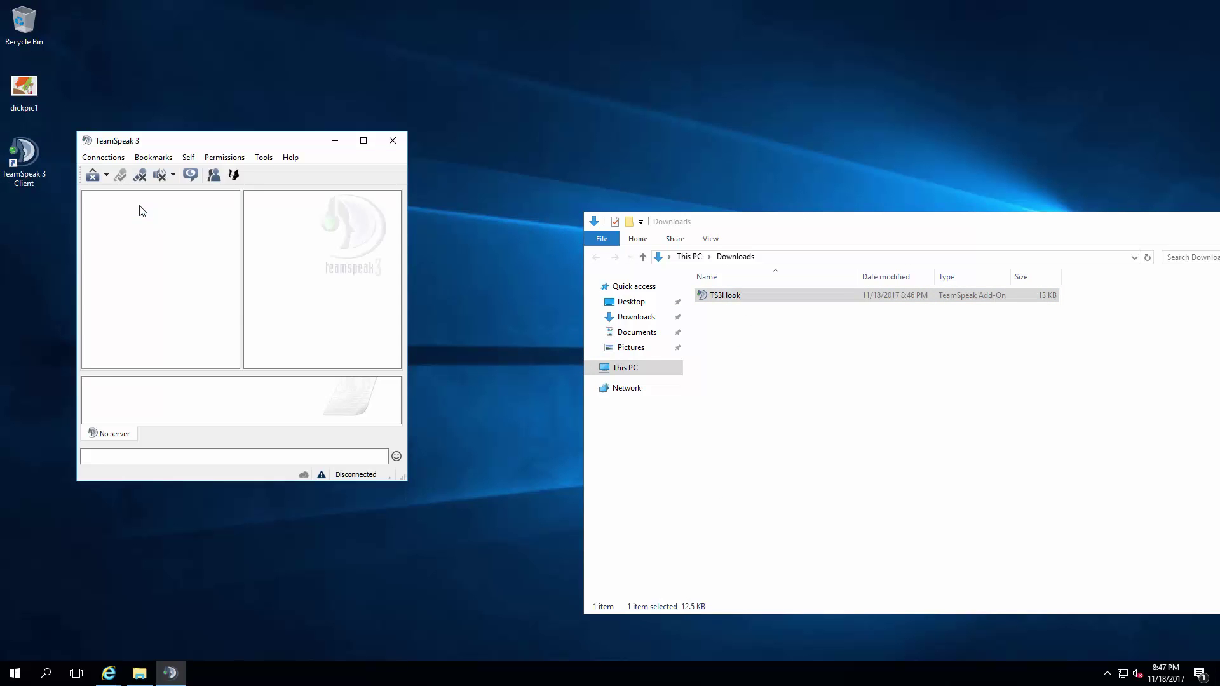
click(264, 158)
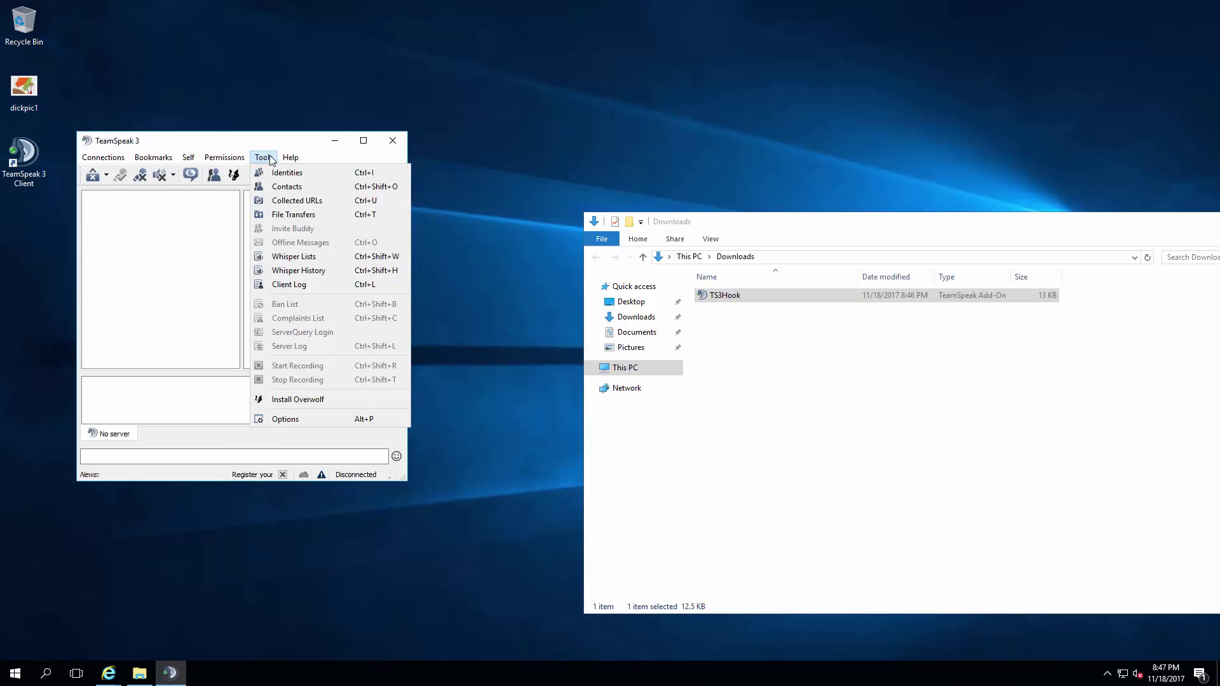
click(289, 421)
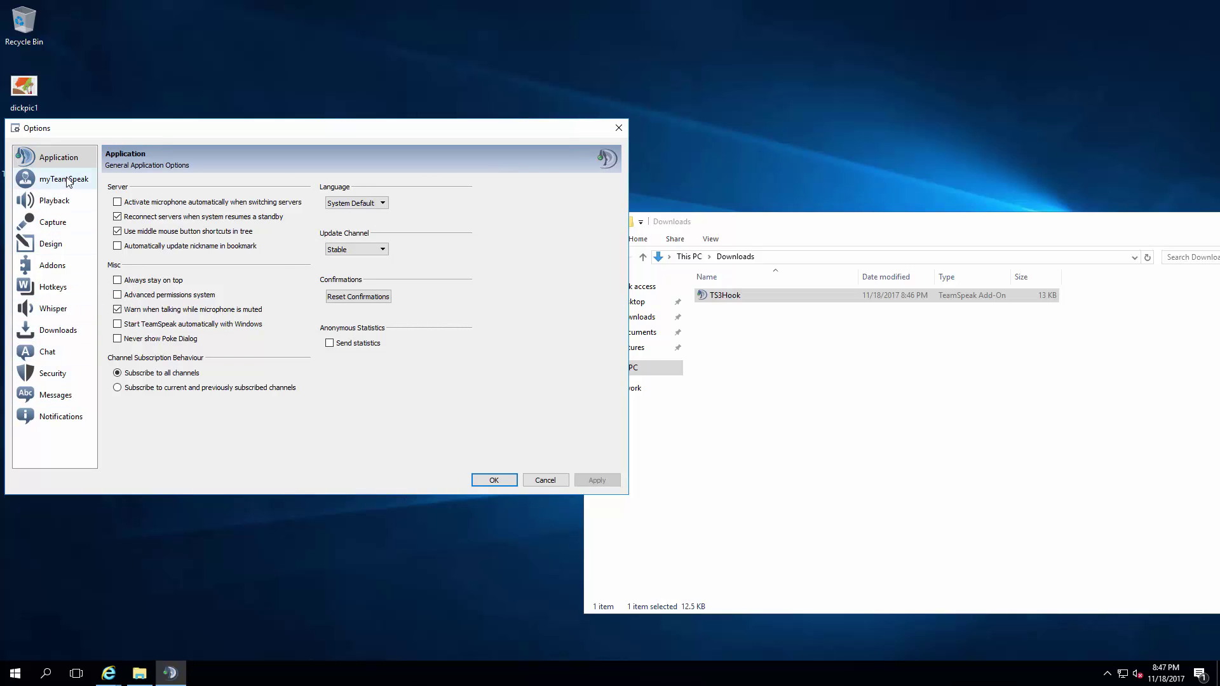
click(52, 266)
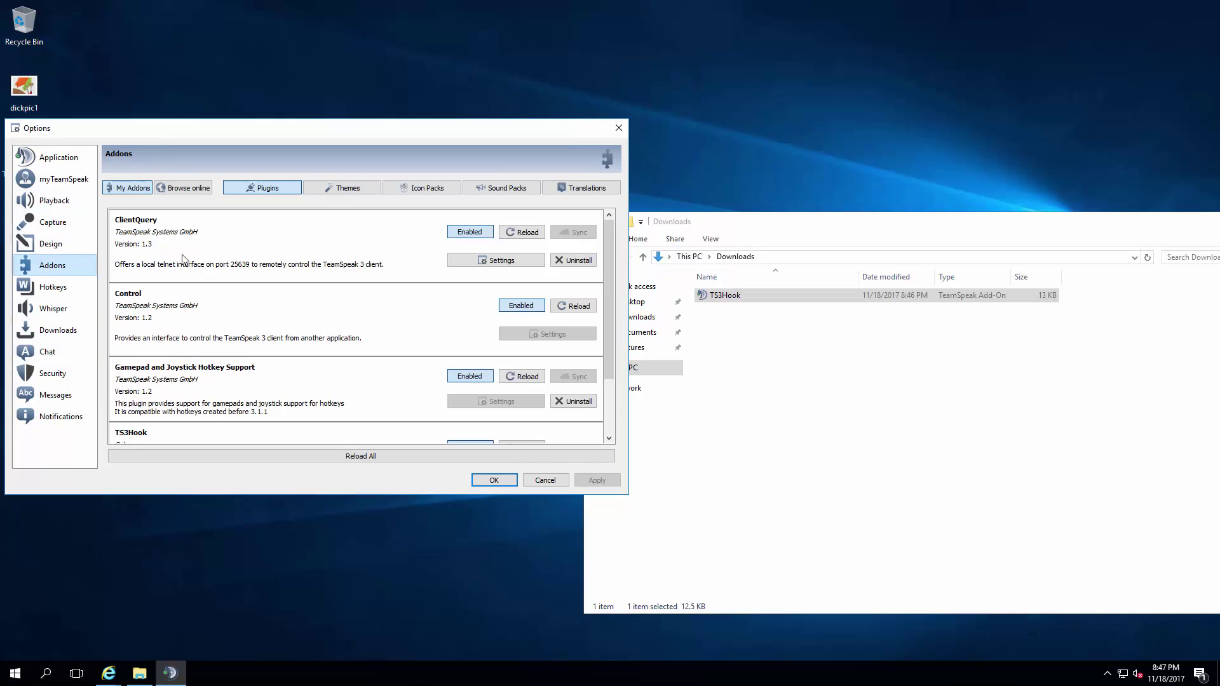
scroll(288, 370, down, 2)
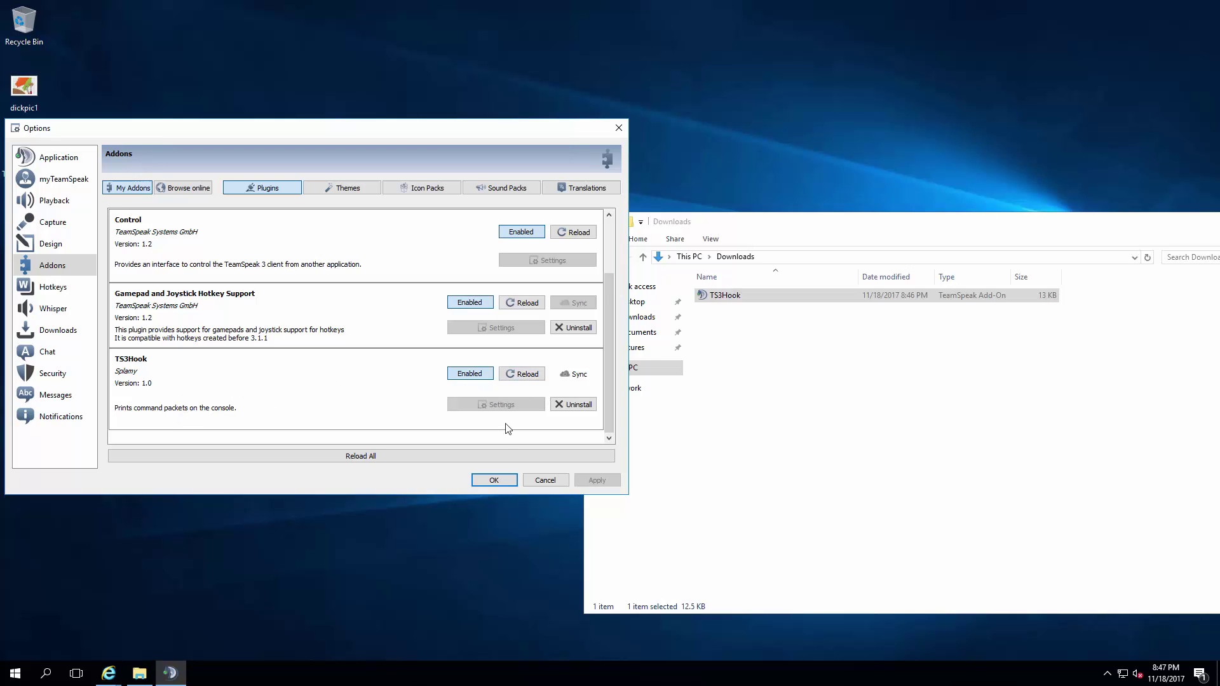
- Close TeamSpeak and open the TeamSpeak 3 Client desktop shortcut's Properties
click(495, 481)
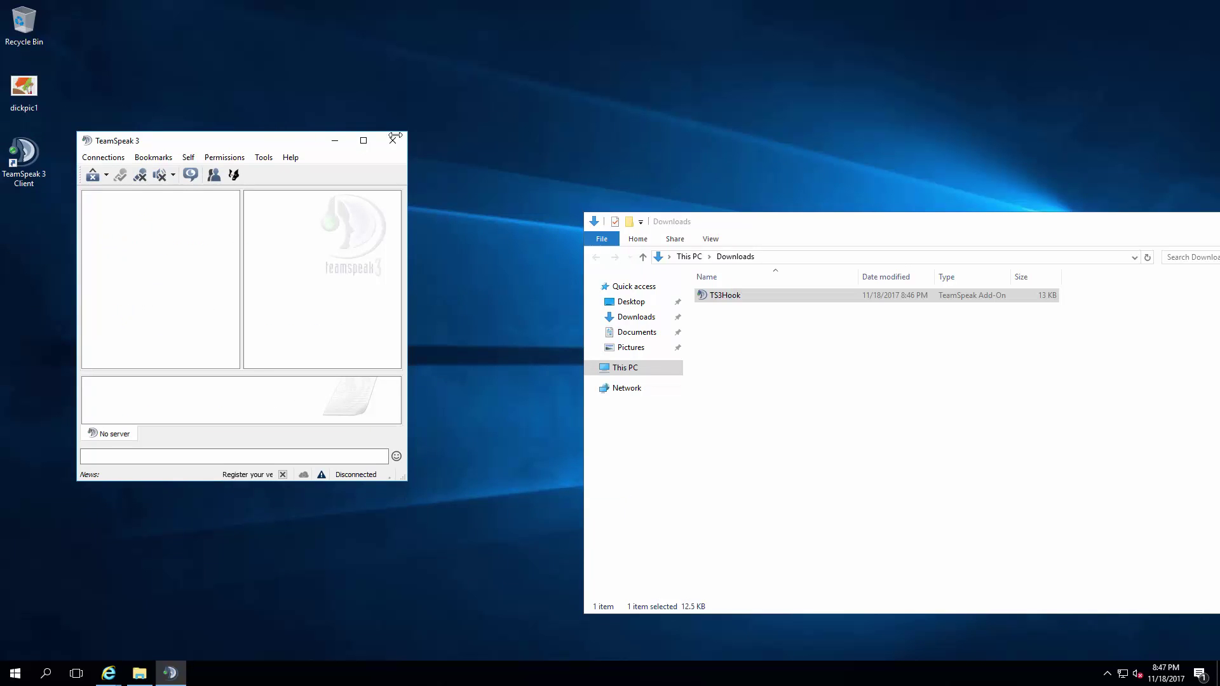
click(394, 142)
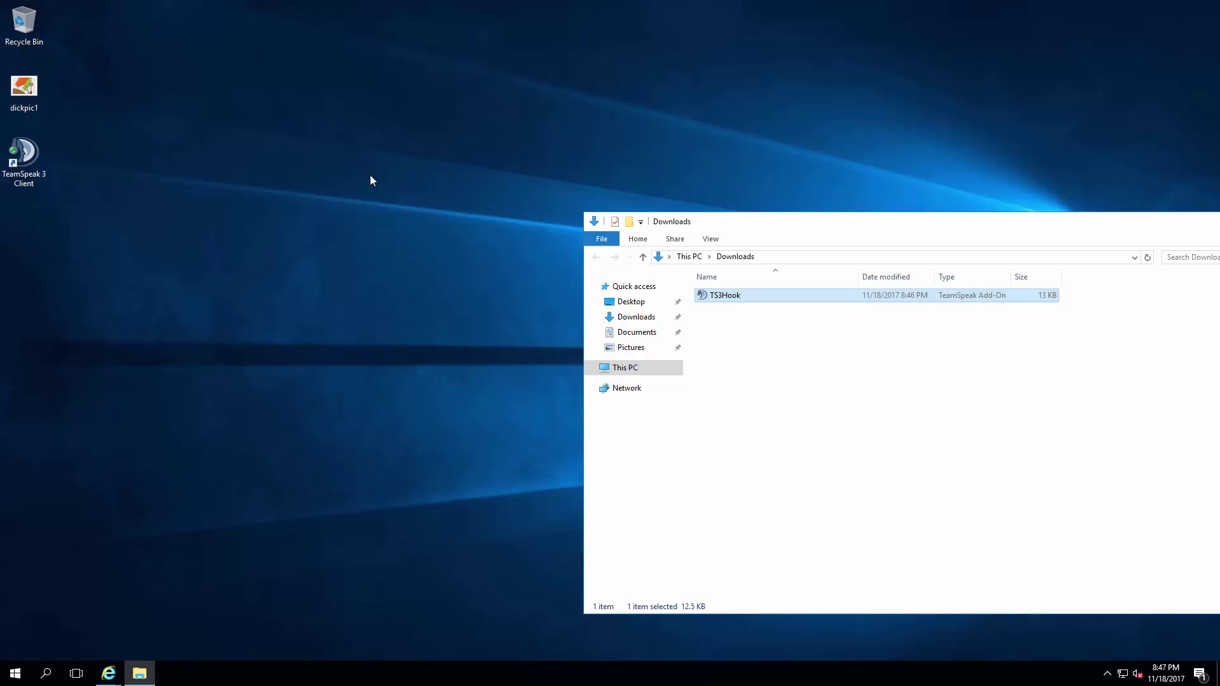
click(24, 161)
right_click(31, 159)
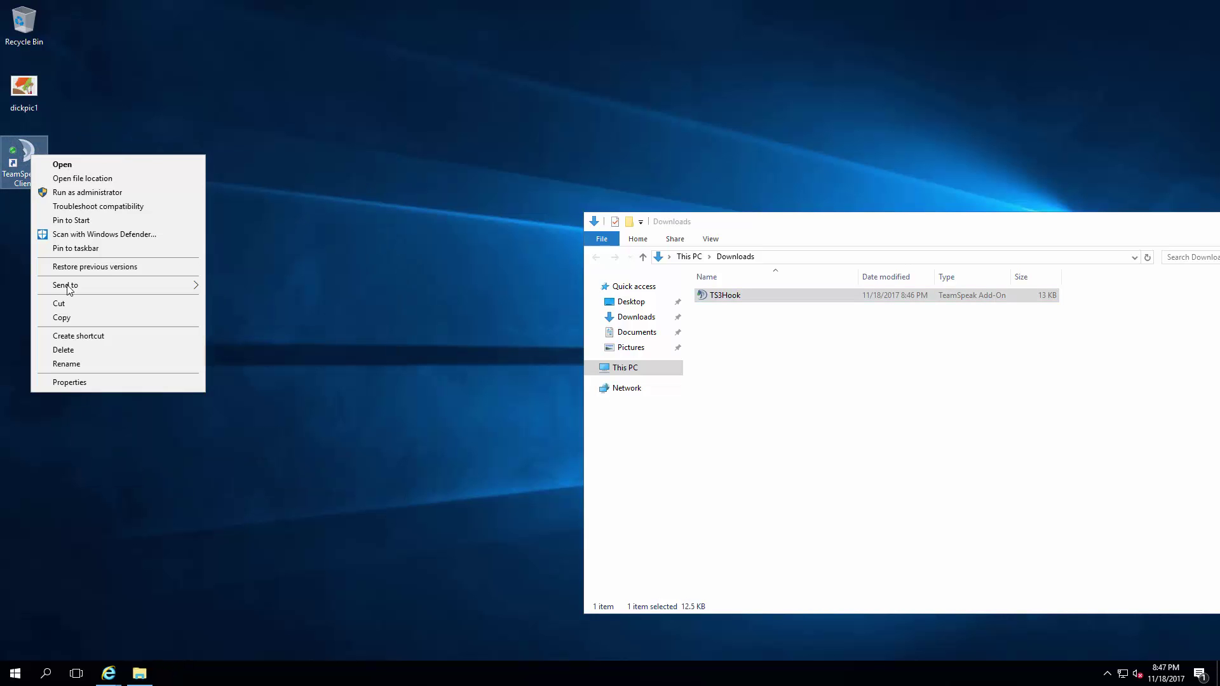
click(87, 385)
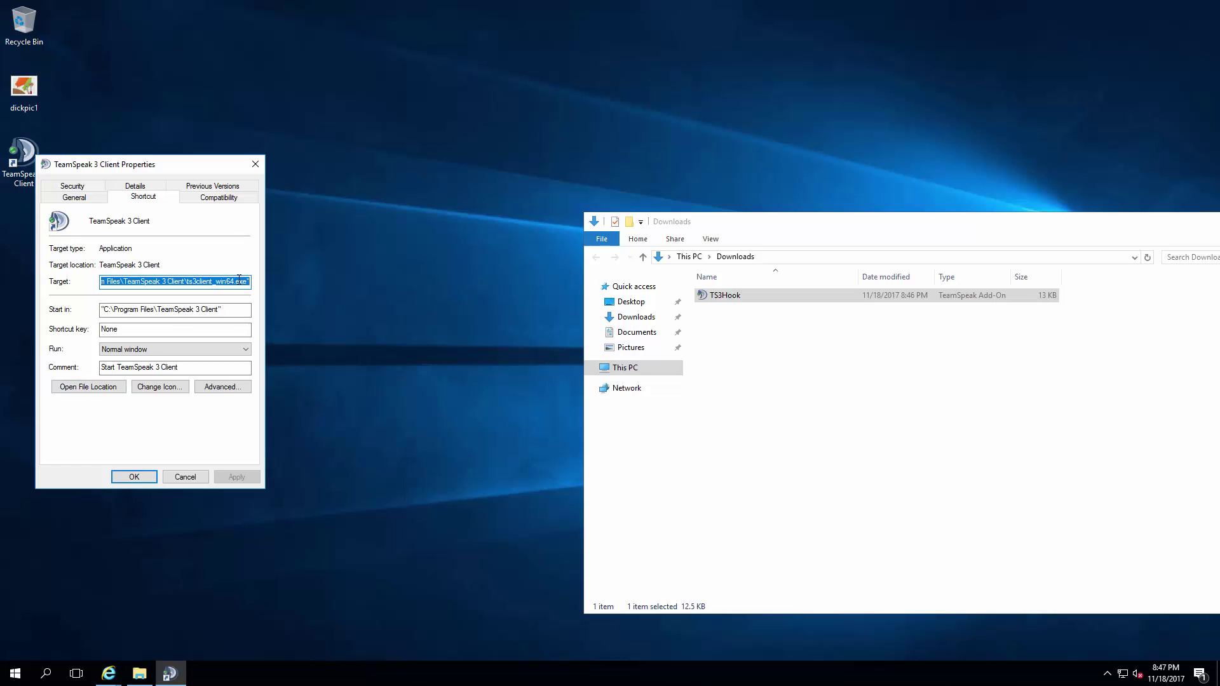
- Append -console to the shortcut Target, dismiss the invalid-target error, and reselect the path
click(237, 280)
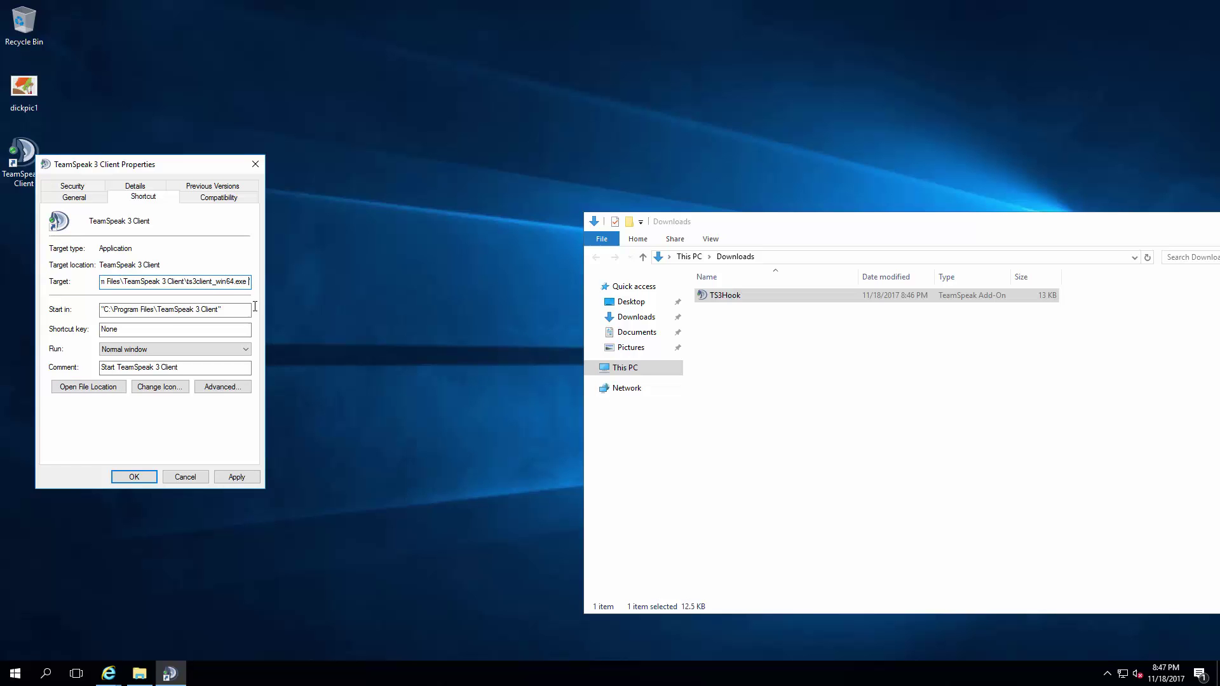
text(-console)
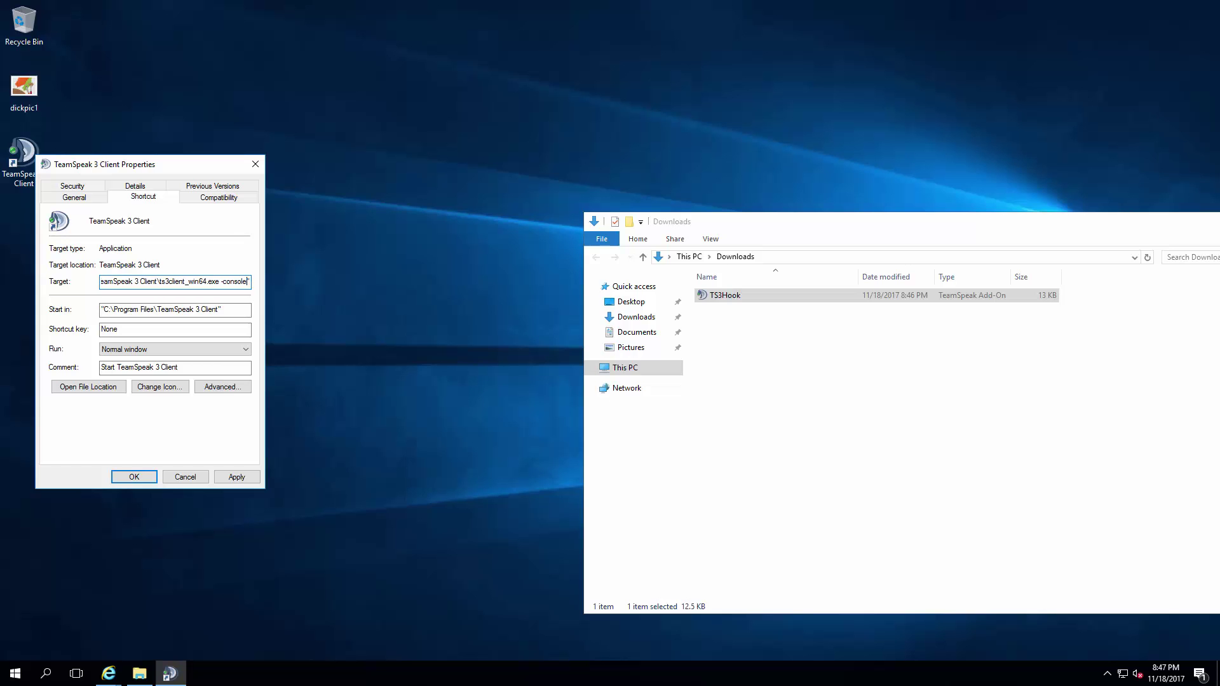
click(134, 477)
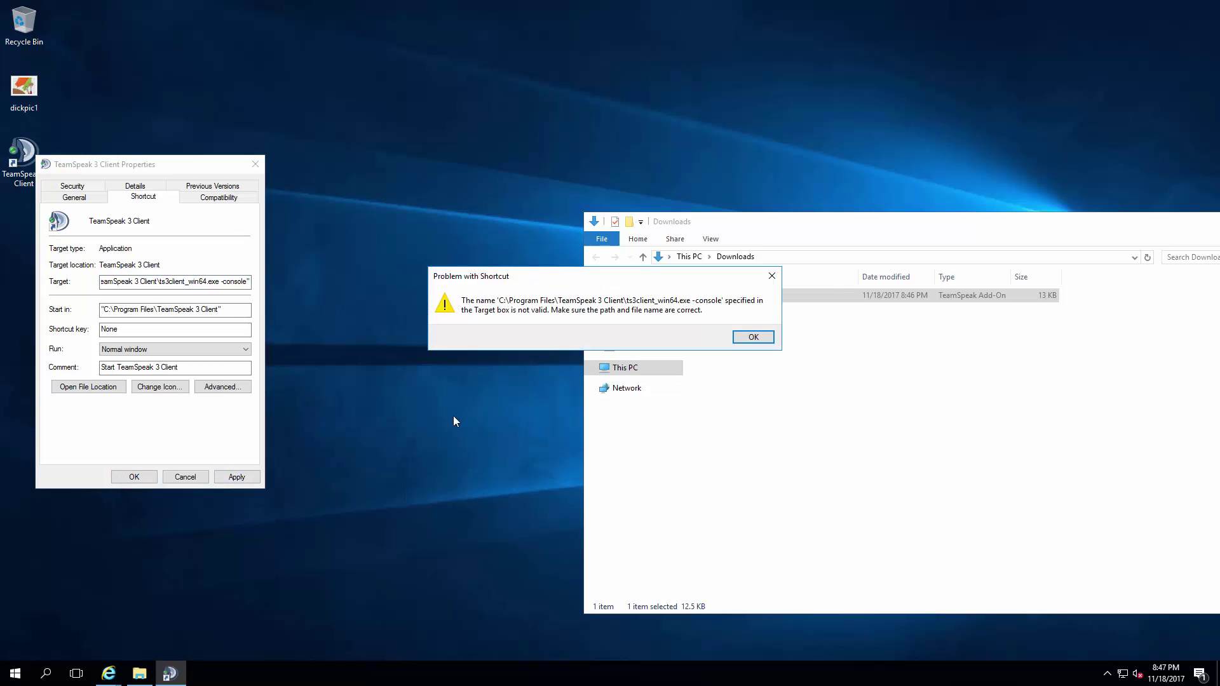
click(753, 336)
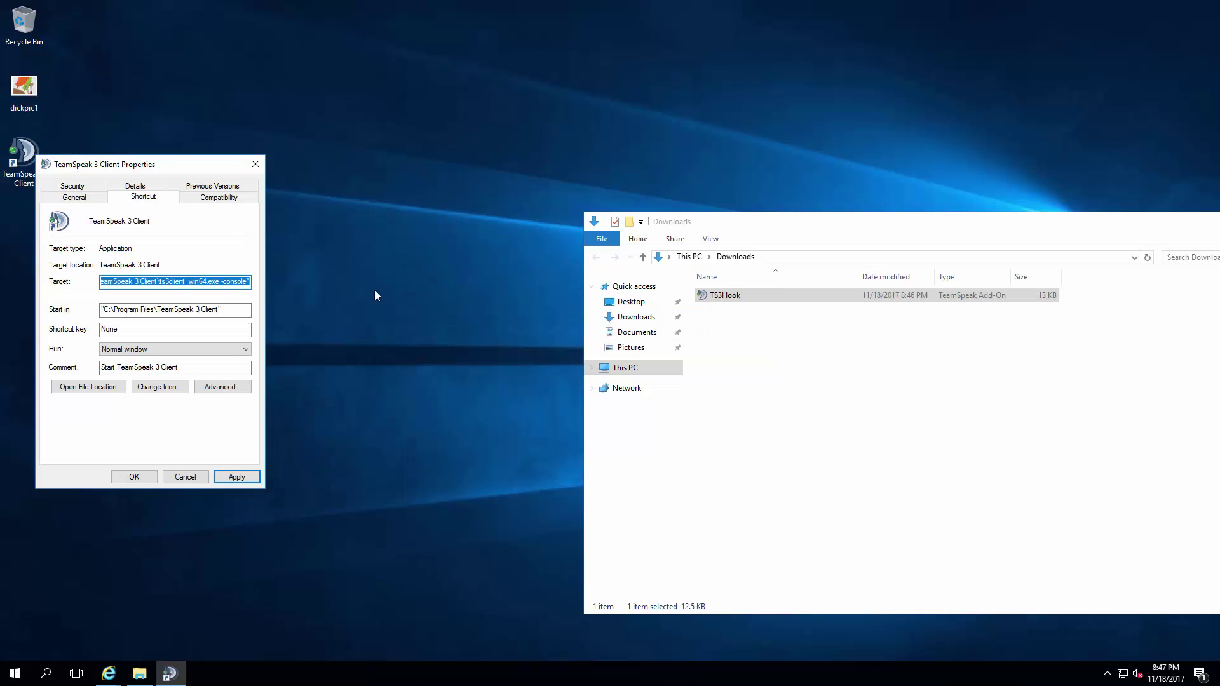
click(232, 282)
drag(232, 282, 64, 286)
- Cut the client path and run it unquoted with -console in a new Command Prompt
key(BackSpace)
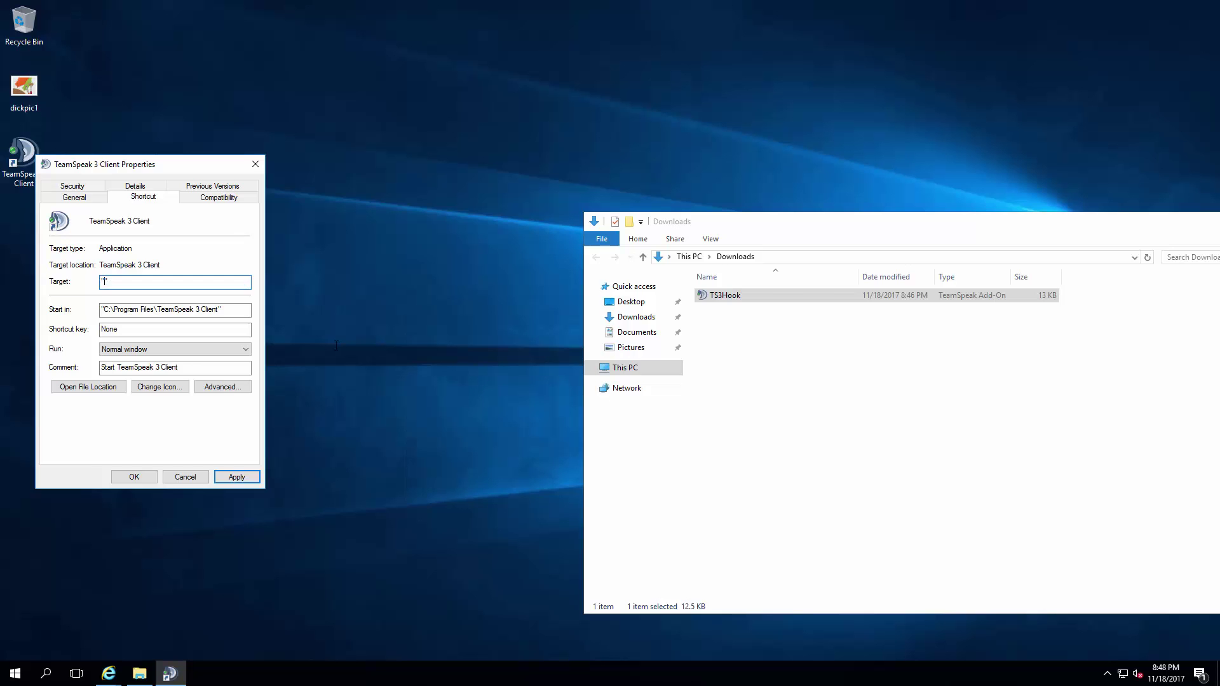
key(super+r)
text(cmd)
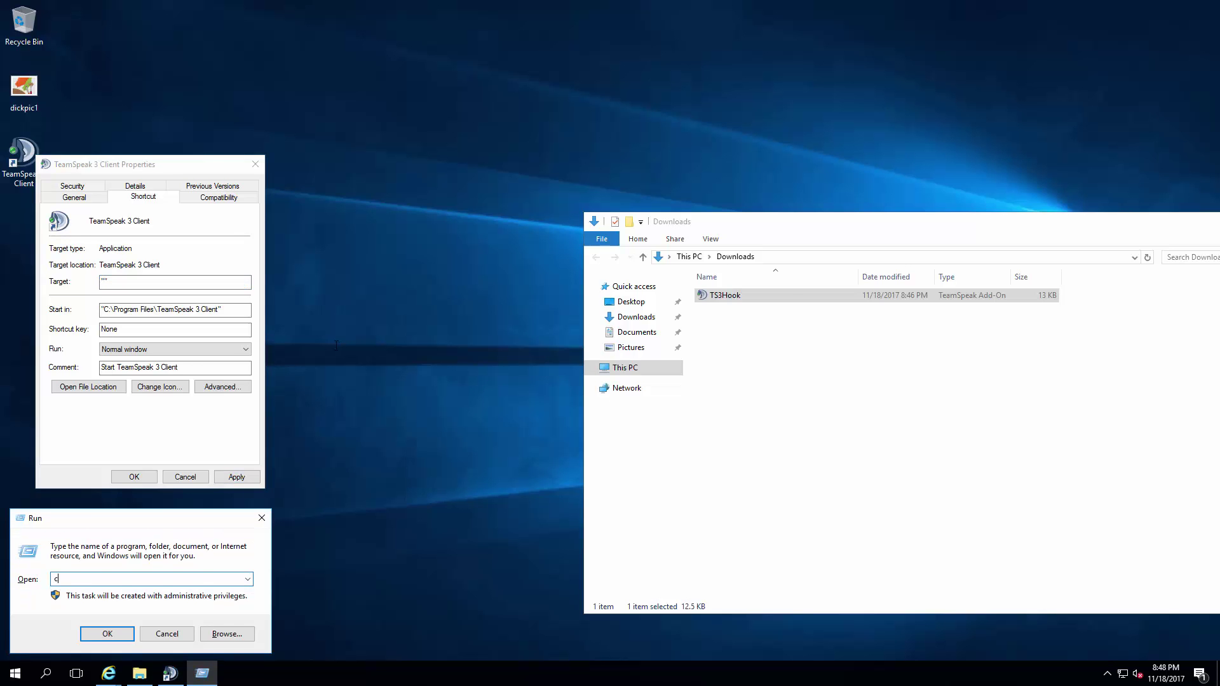
key(Return)
text(C:\Program Files\TeamSpeak 3 Client\ts3client_win64.exe -console)
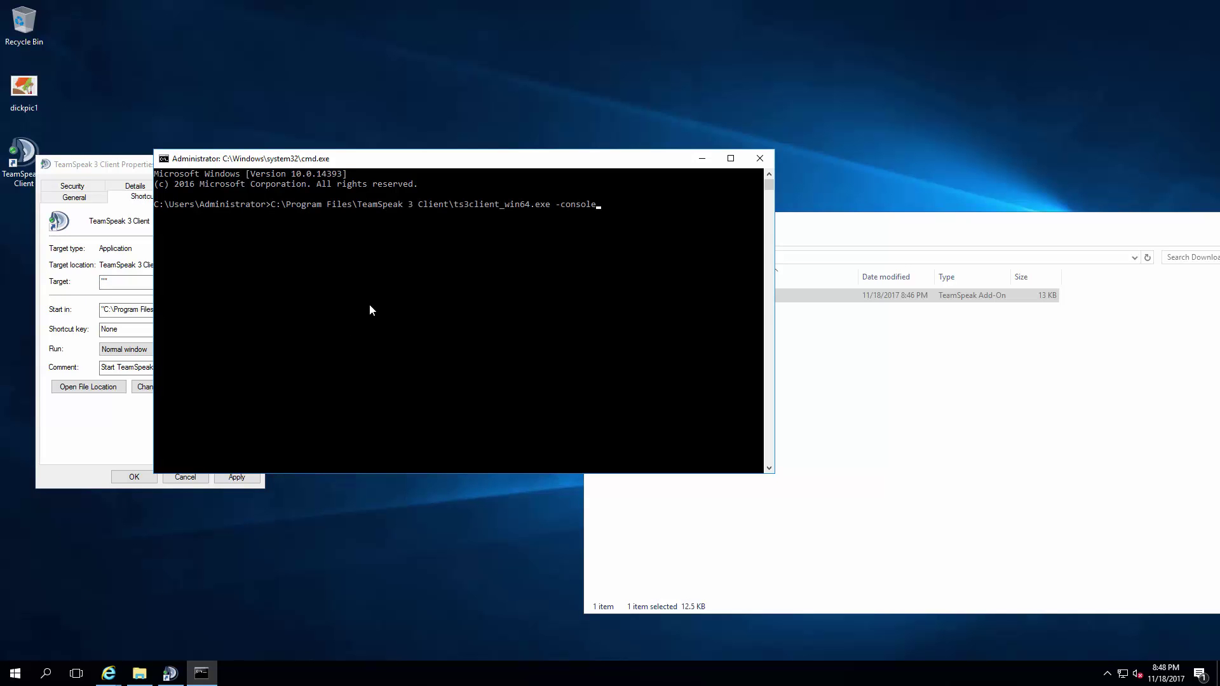
key(Return)
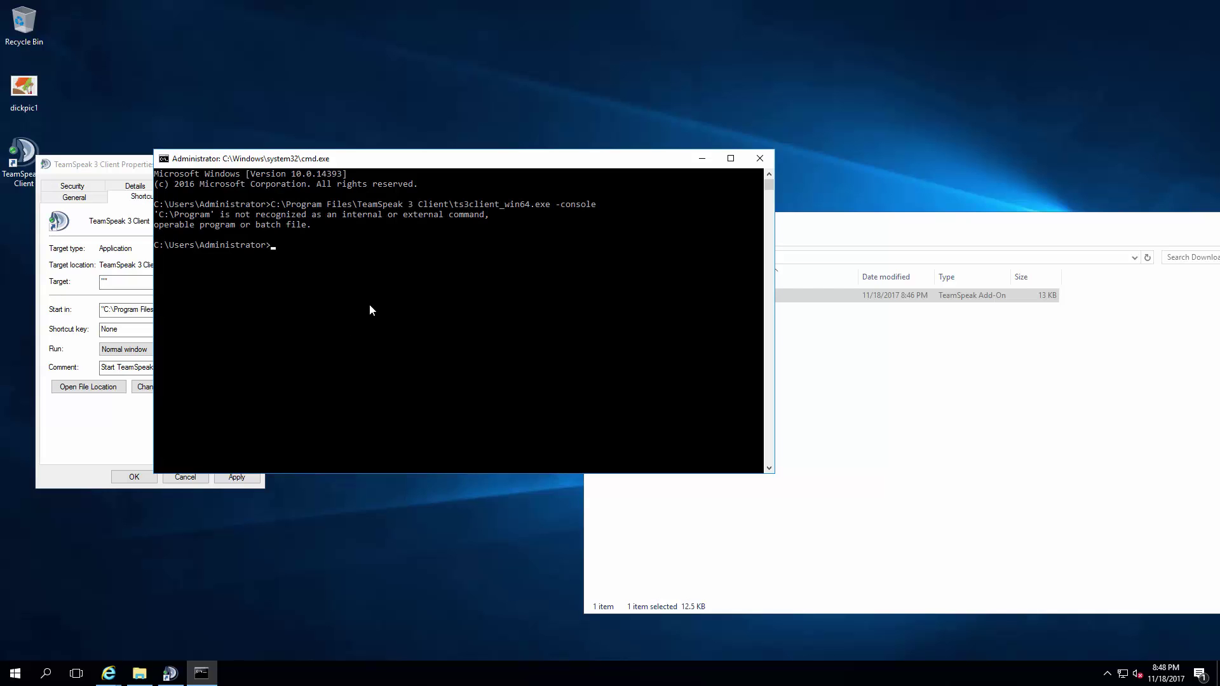
- Rerun the launch command with the path quoted, then close the TeamSpeak window
key(Up)
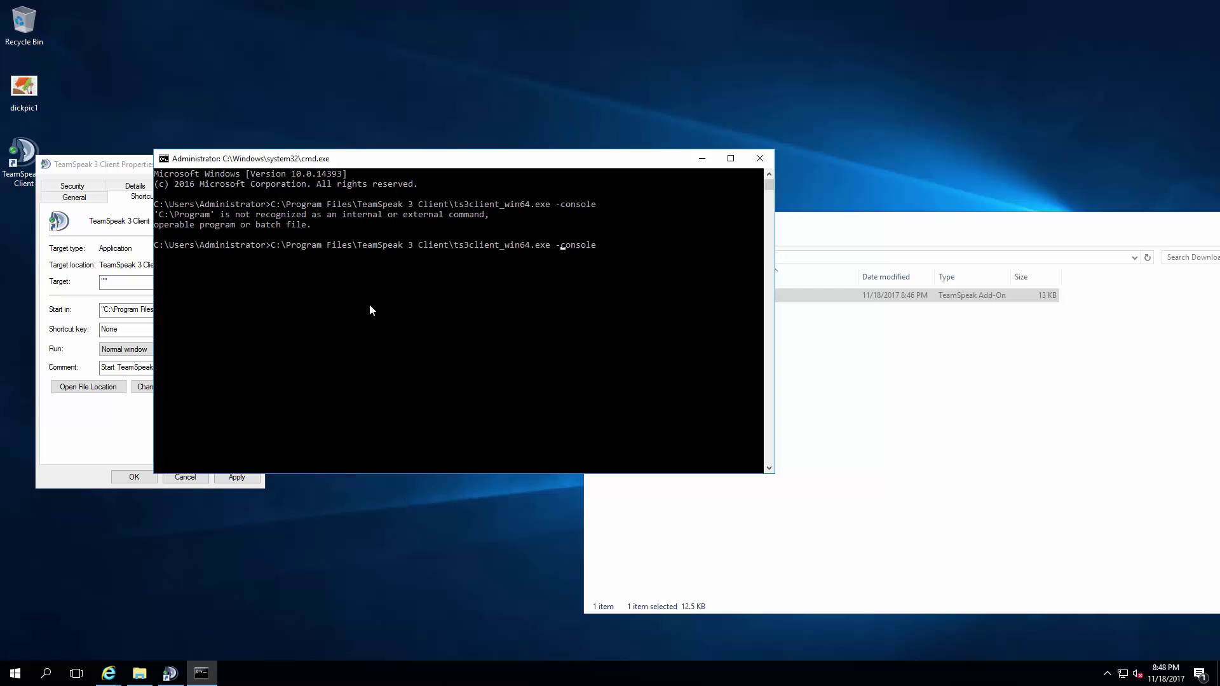
text(")
text(")
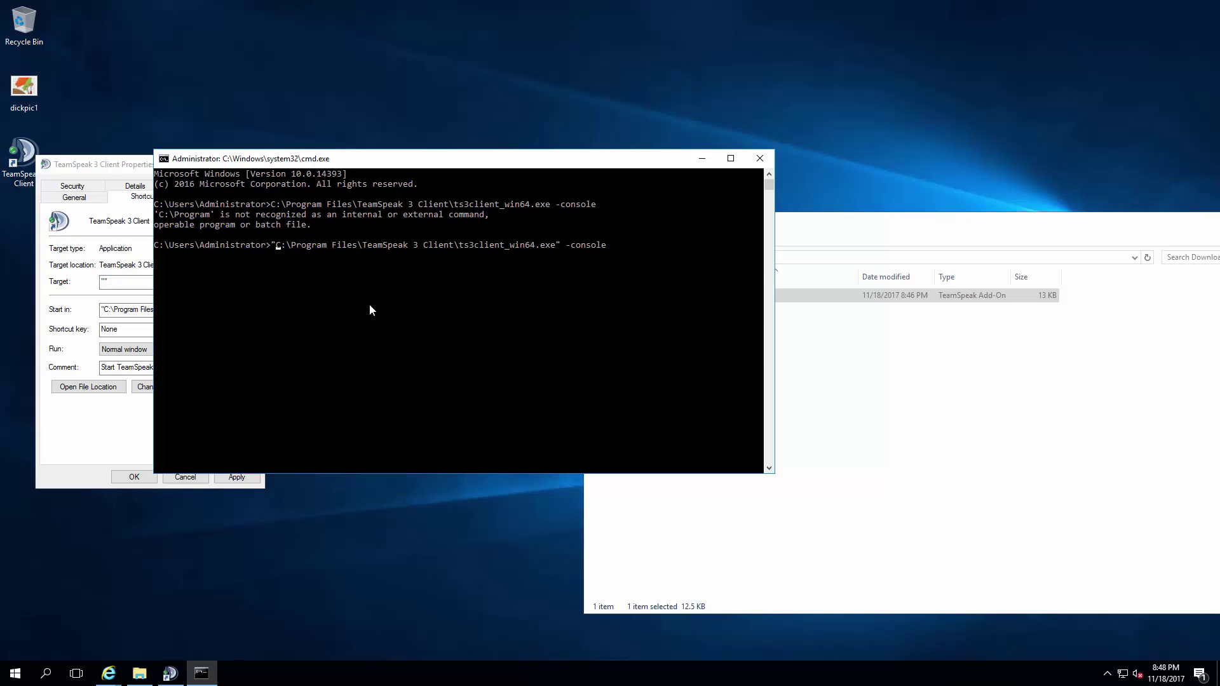
key(Return)
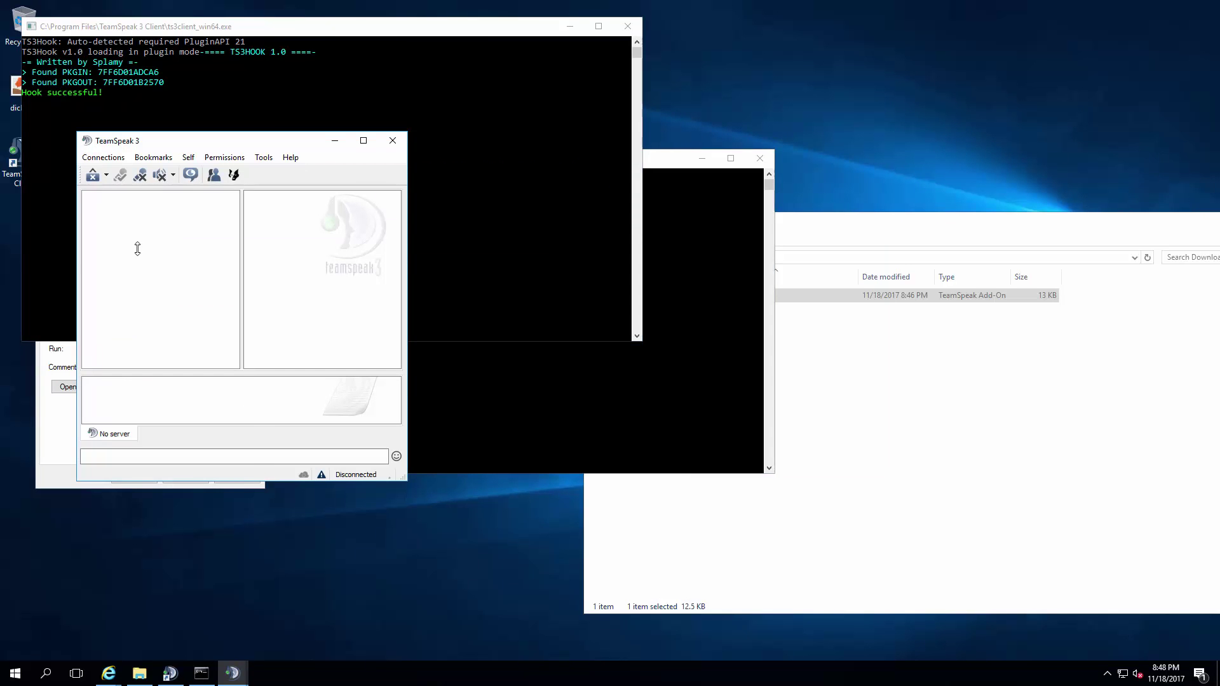
click(393, 140)
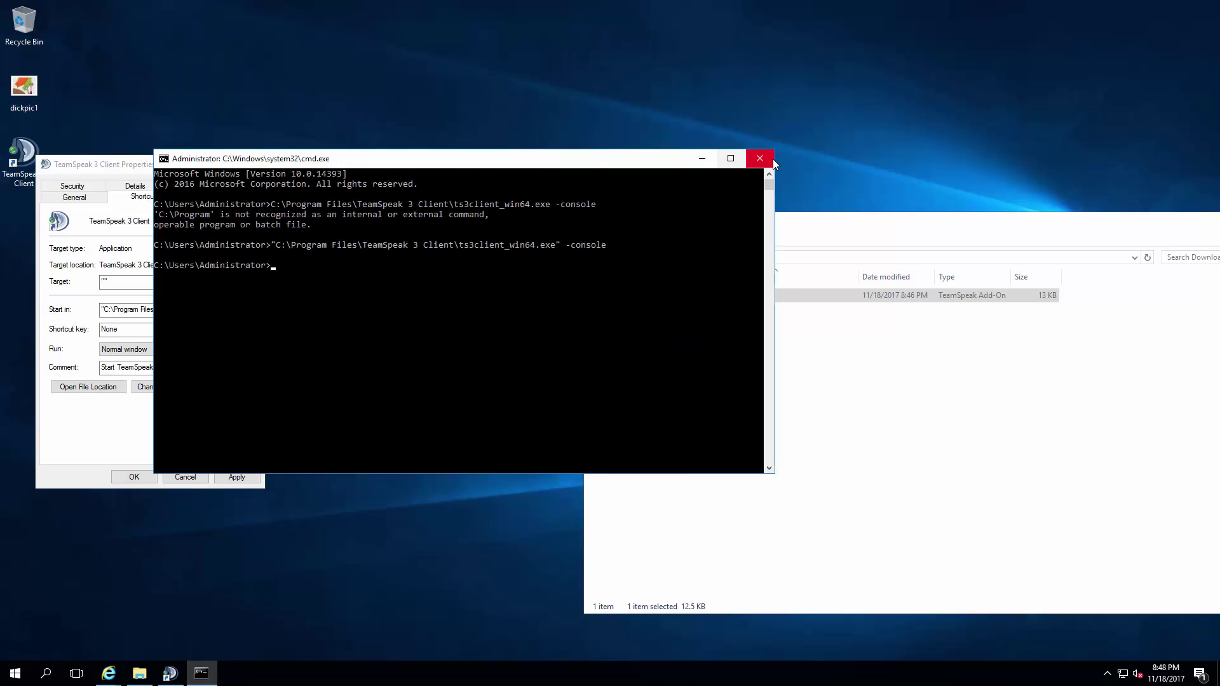
- Close the Command Prompt, the Downloads window and the shortcut properties
click(760, 158)
drag(954, 221, 592, 170)
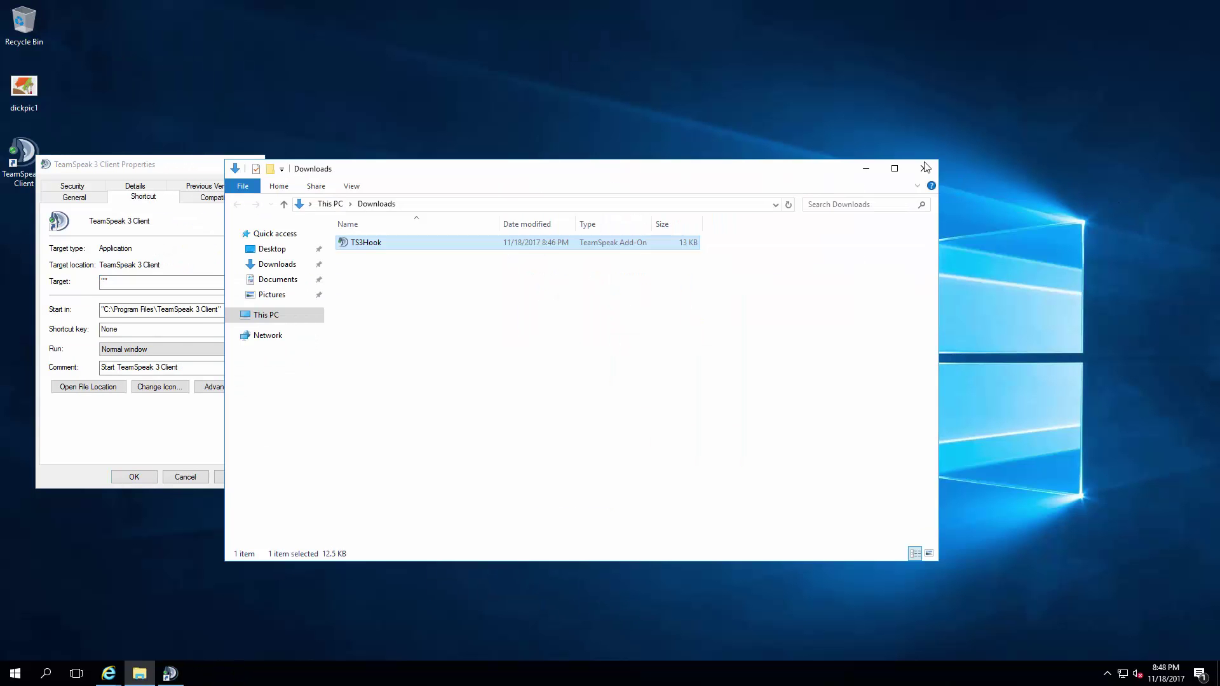
click(925, 168)
click(256, 165)
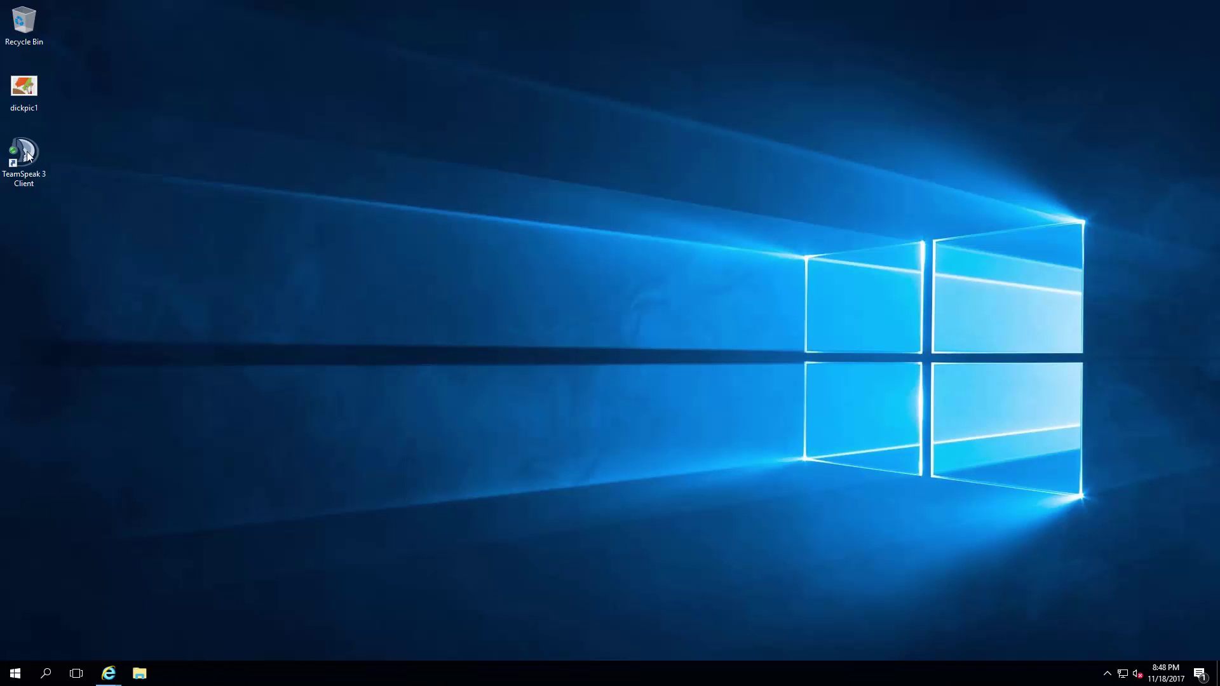
- Add -console after the quoted exe in the shortcut Target, save it, and launch the shortcut
right_click(27, 153)
click(51, 381)
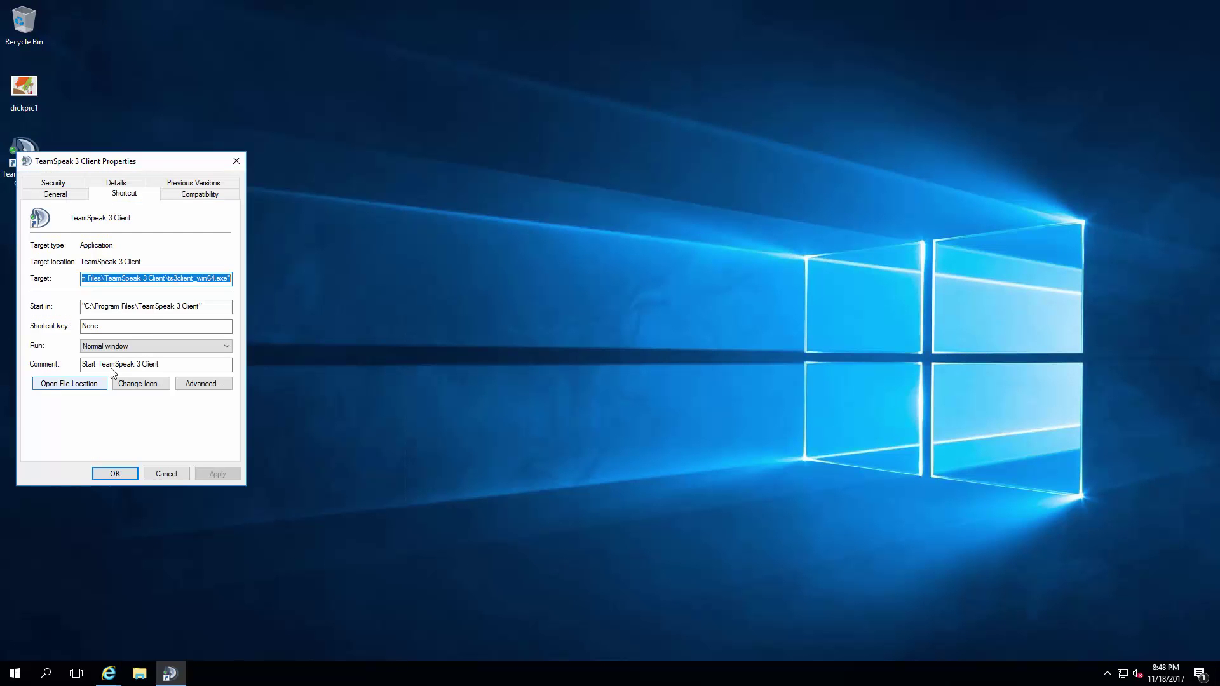
click(223, 278)
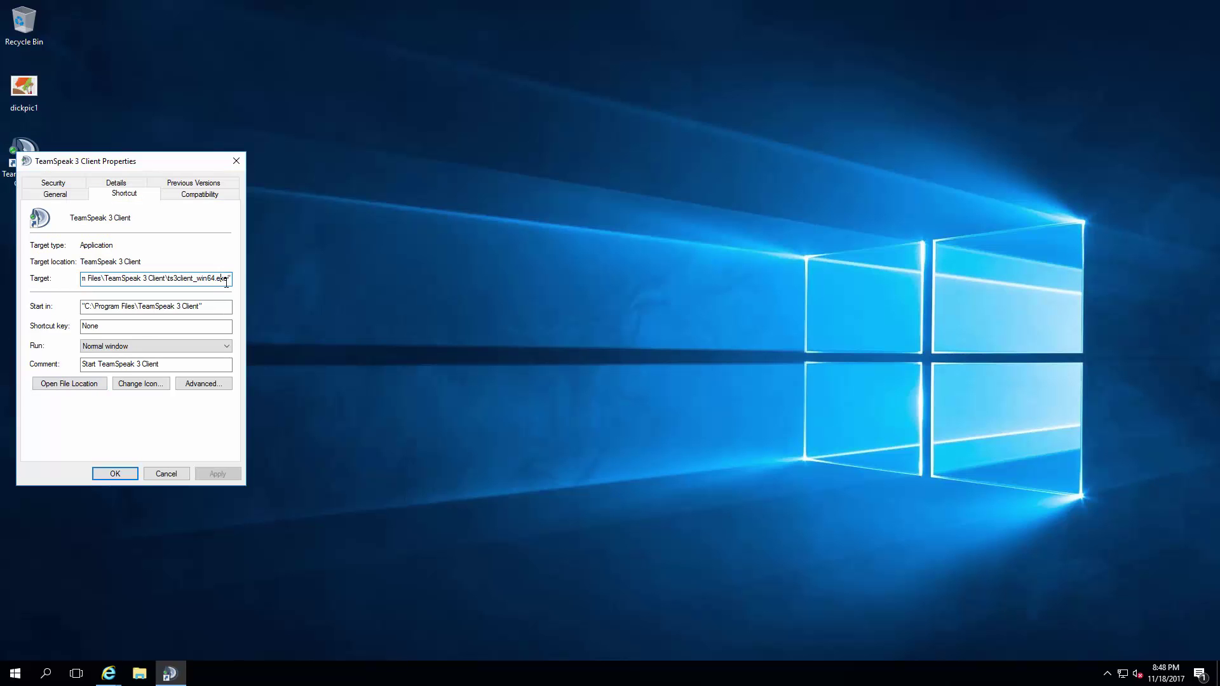
text(-console)
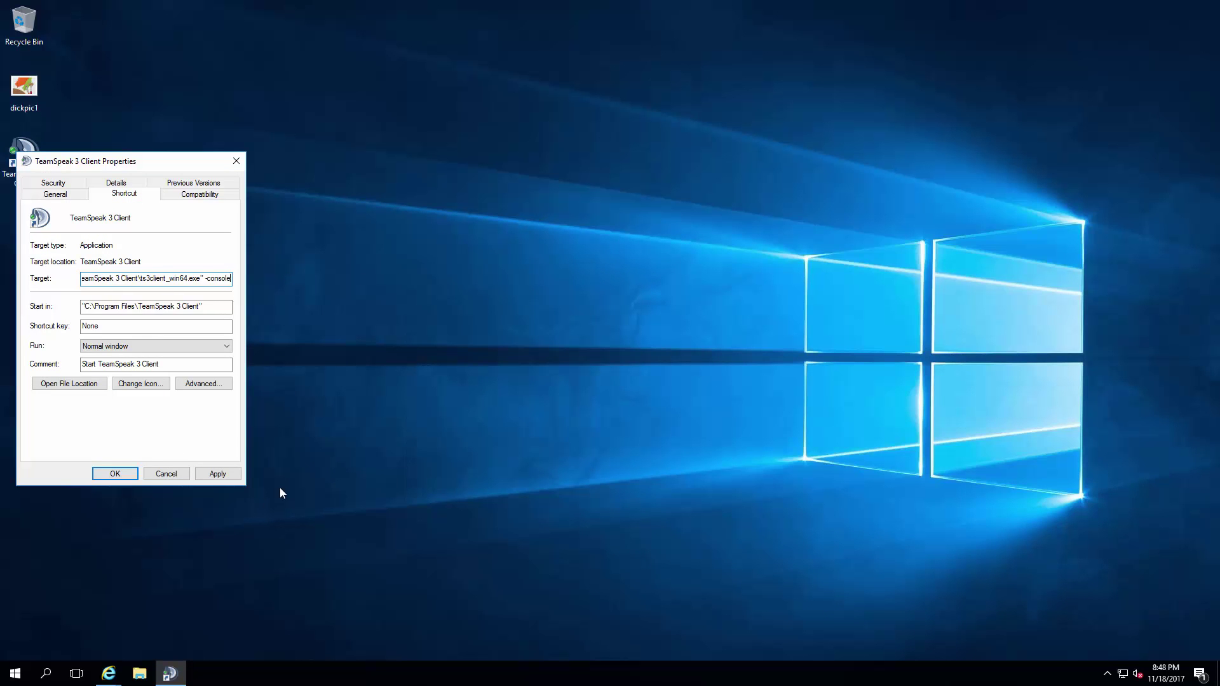
click(218, 474)
click(114, 474)
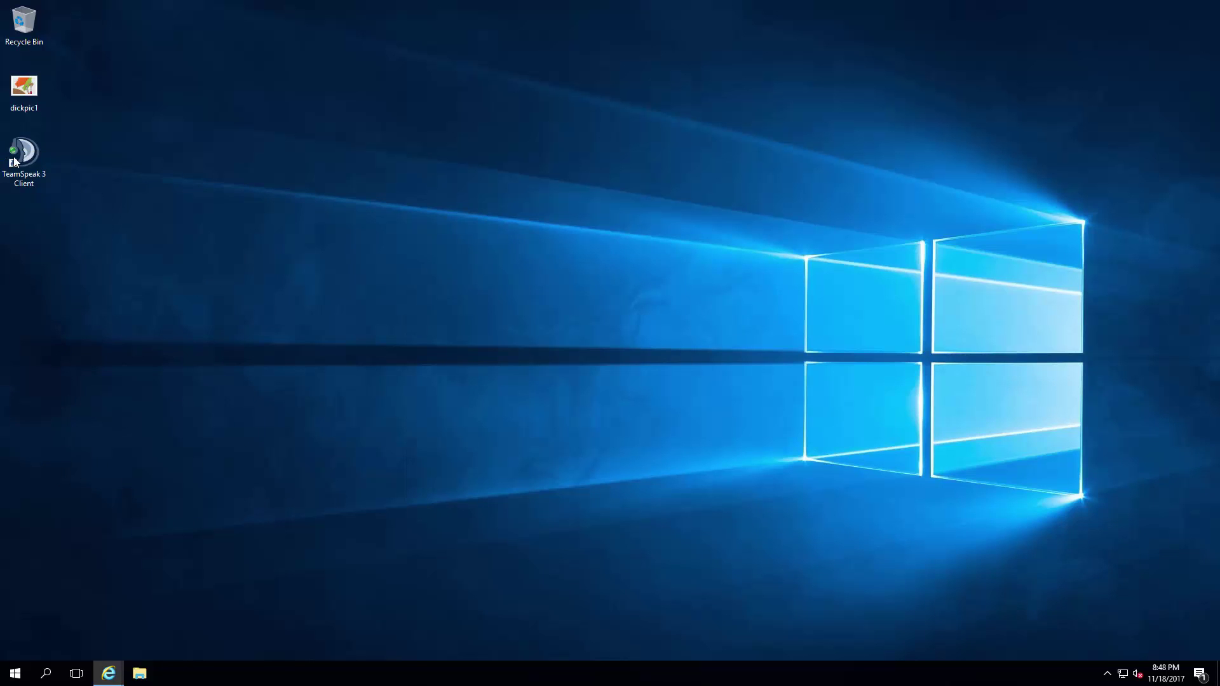
double_click(23, 157)
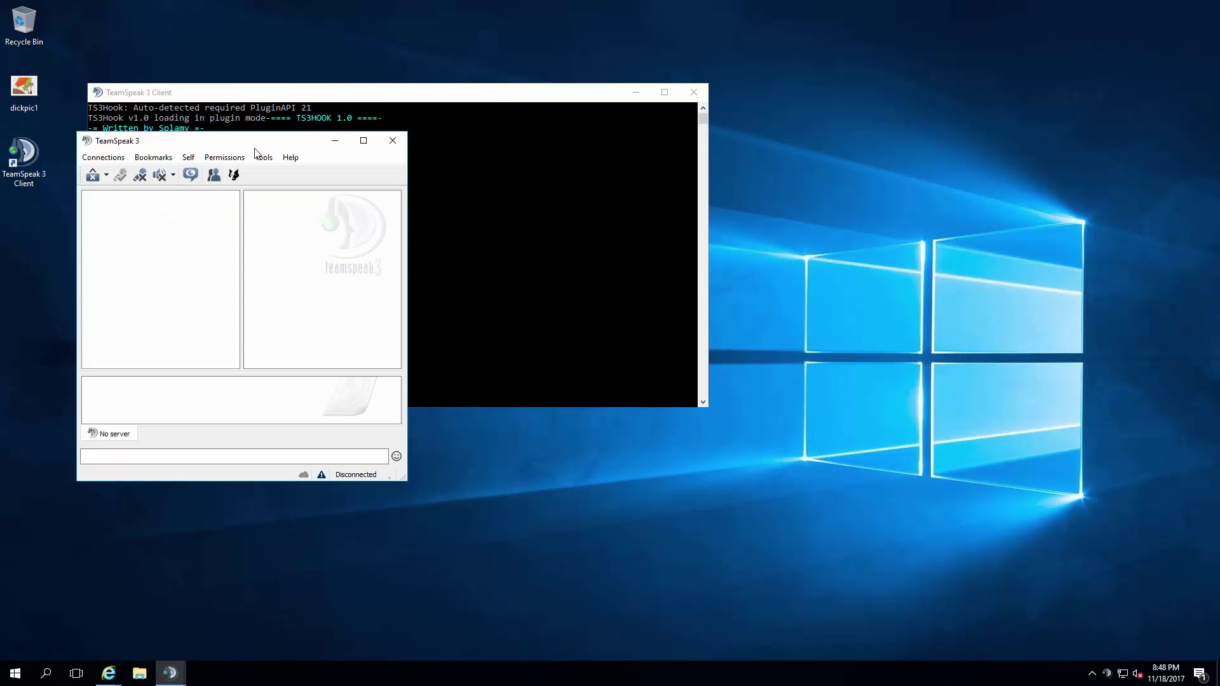
- Move the TeamSpeak window right and connect to the tortilla server from the Server List
drag(255, 143, 742, 186)
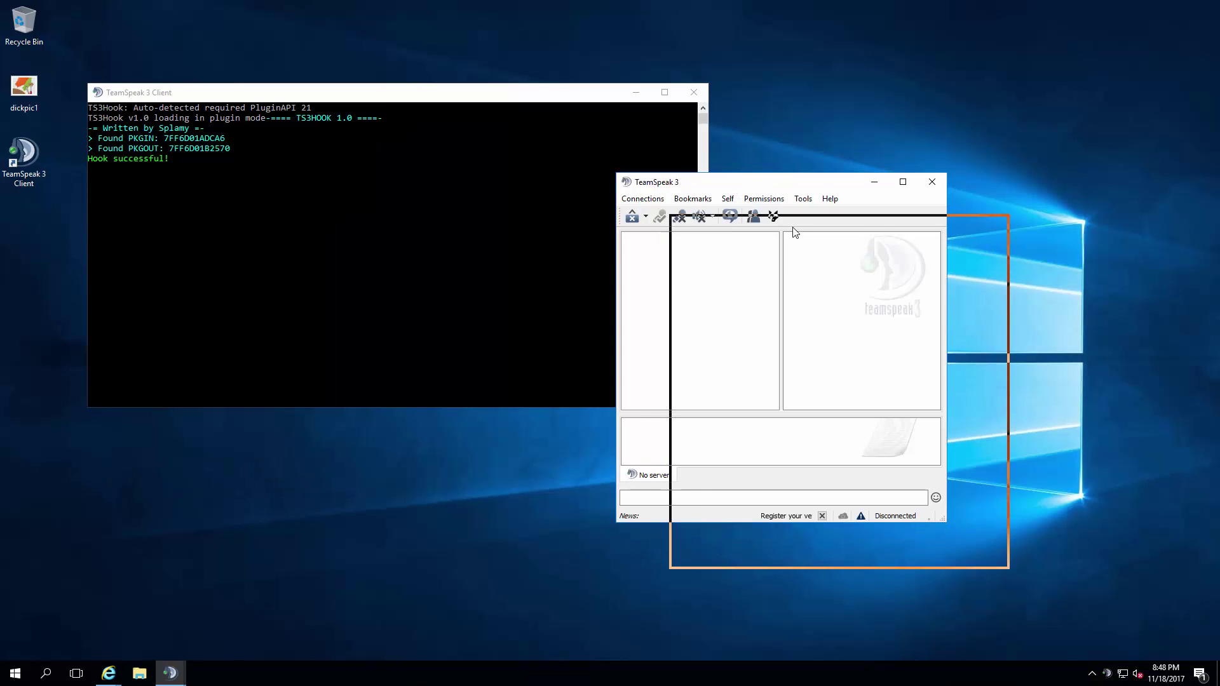
click(701, 241)
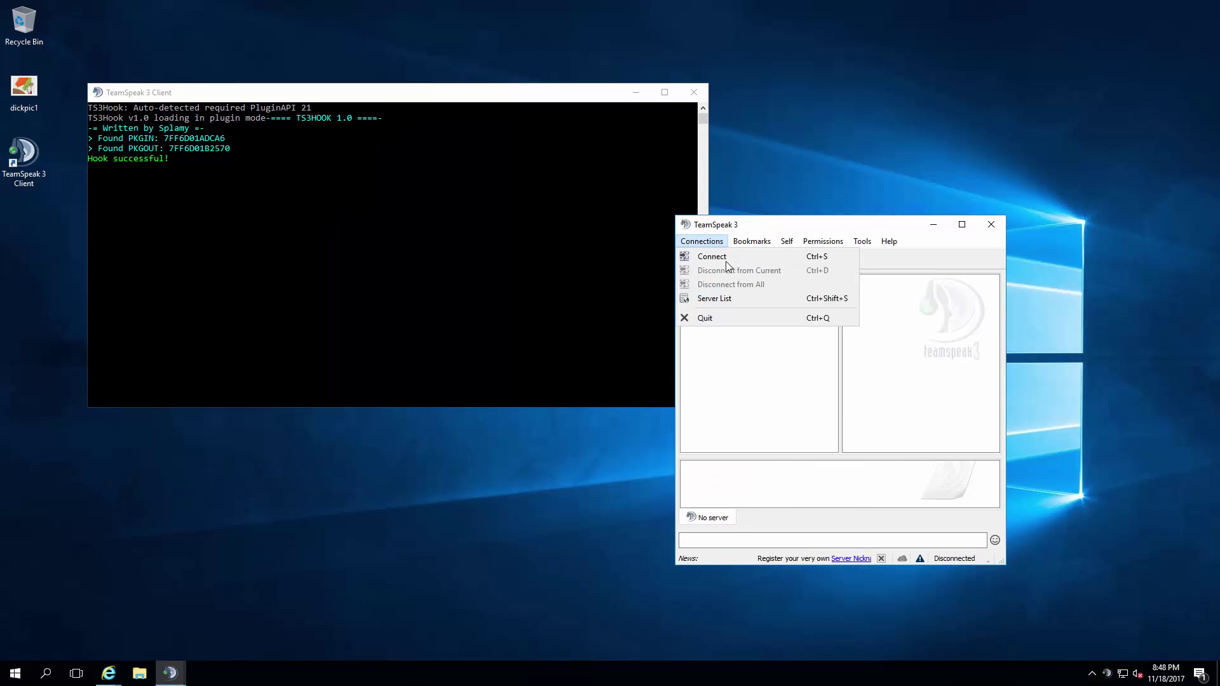
click(715, 298)
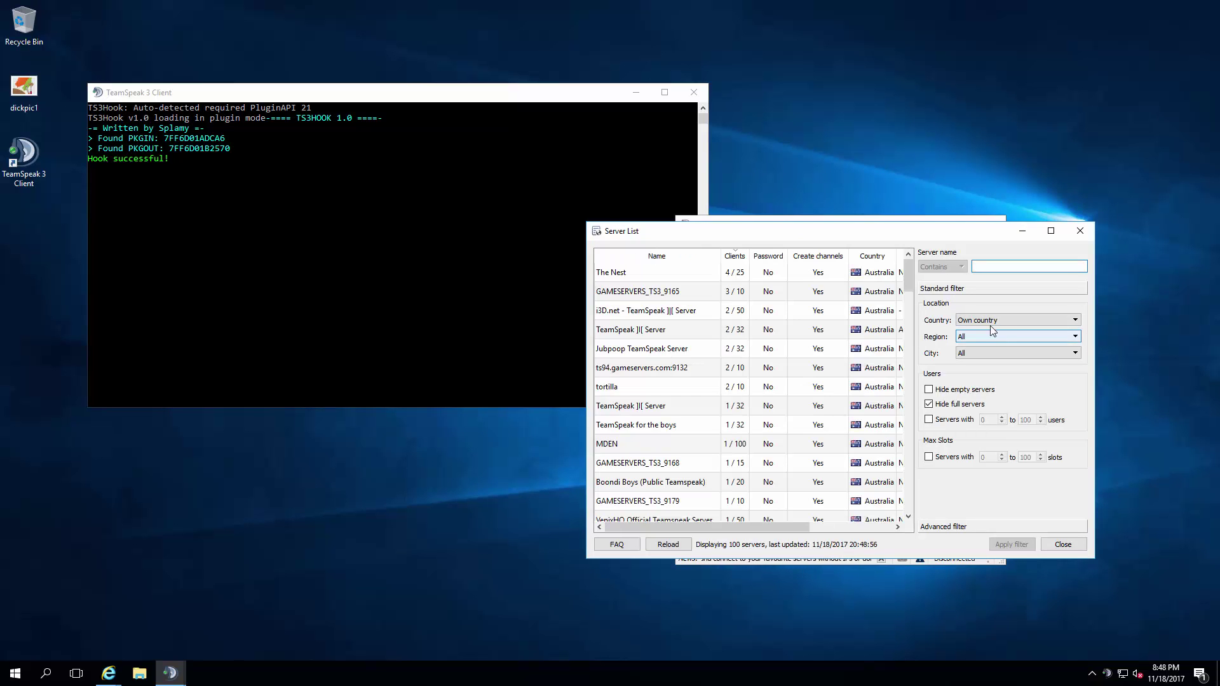
click(671, 387)
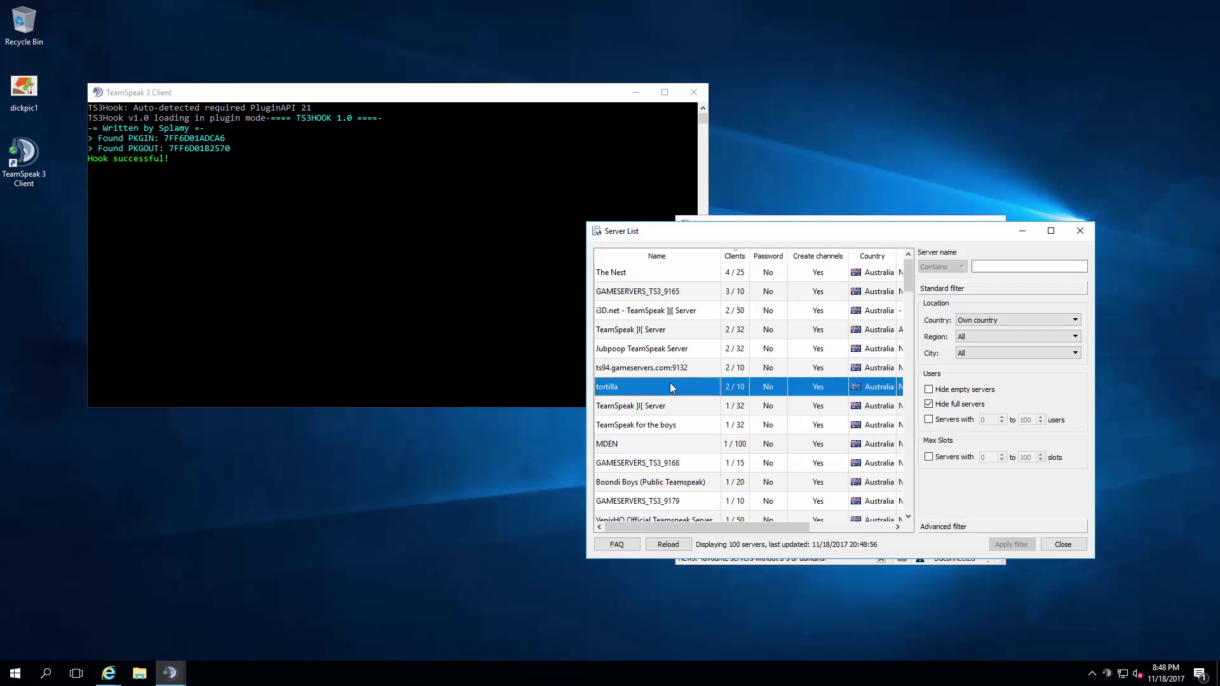
double_click(671, 387)
- Close the Server List and bring up the TS3Hook packet log alongside TeamSpeak
click(335, 303)
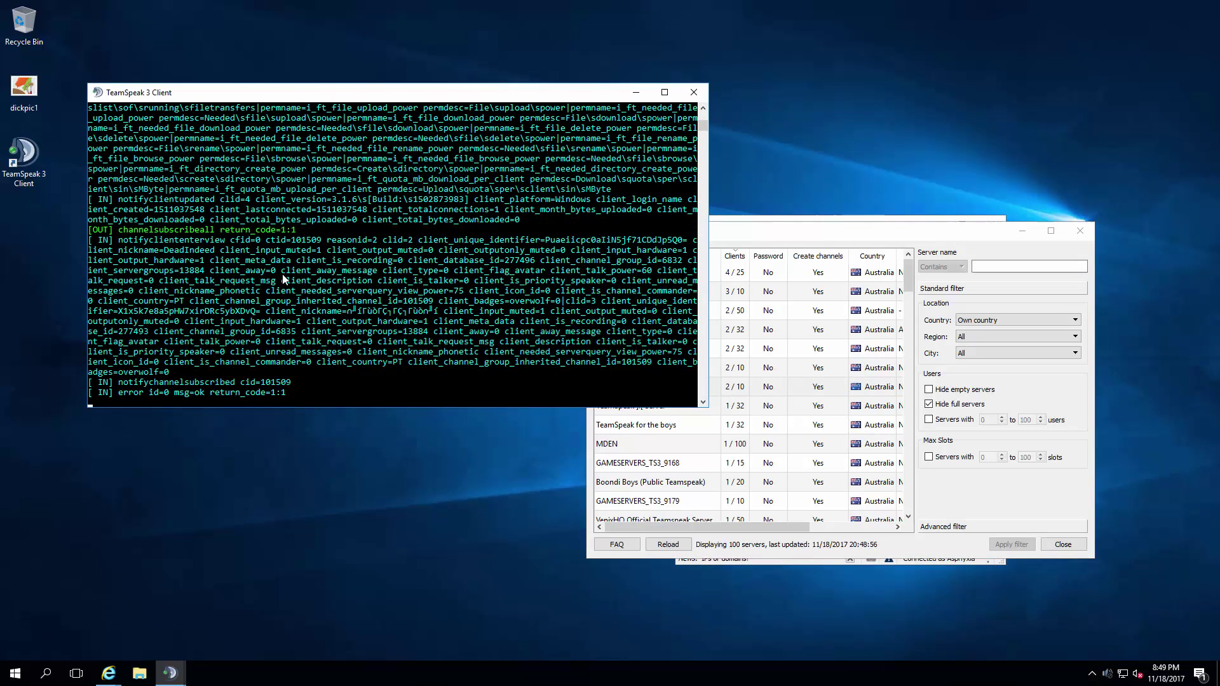
click(1060, 545)
click(727, 314)
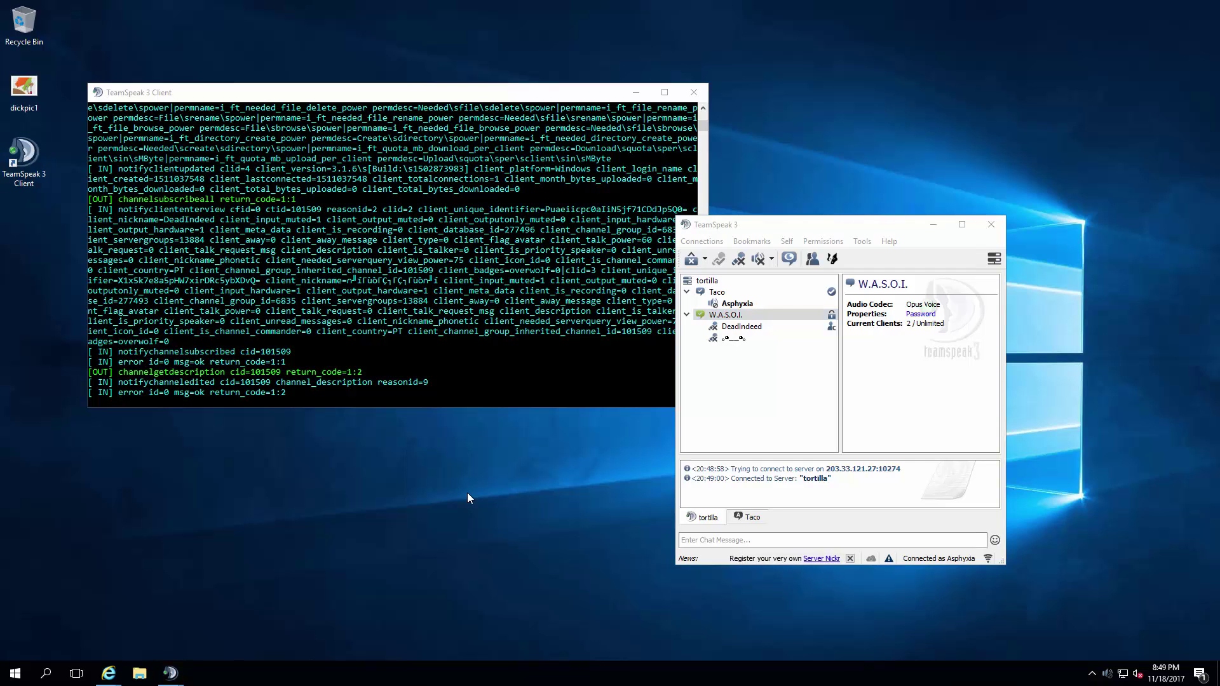
drag(416, 568, 428, 556)
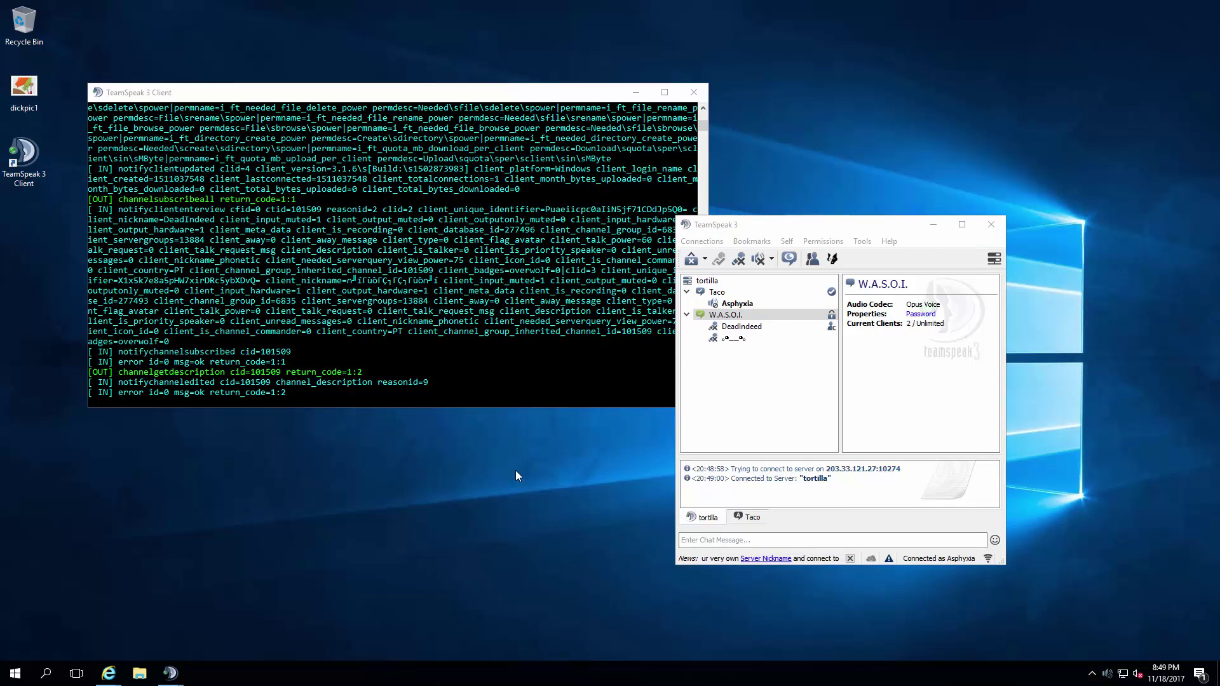